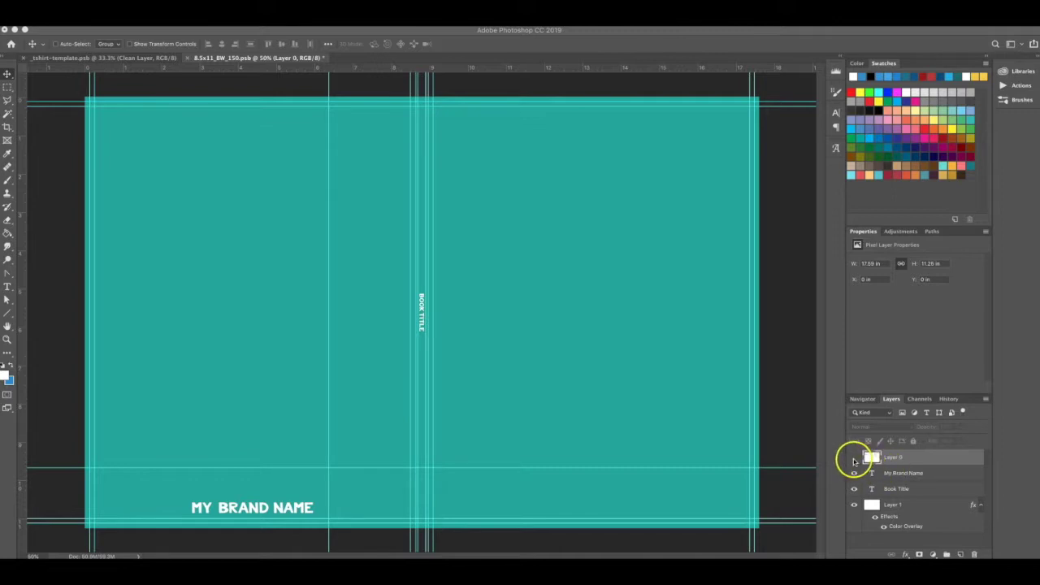
Step: Toggle Layer 0's template overlay on and off again, leaving only the plain teal cover with its text
left_click(853, 459)
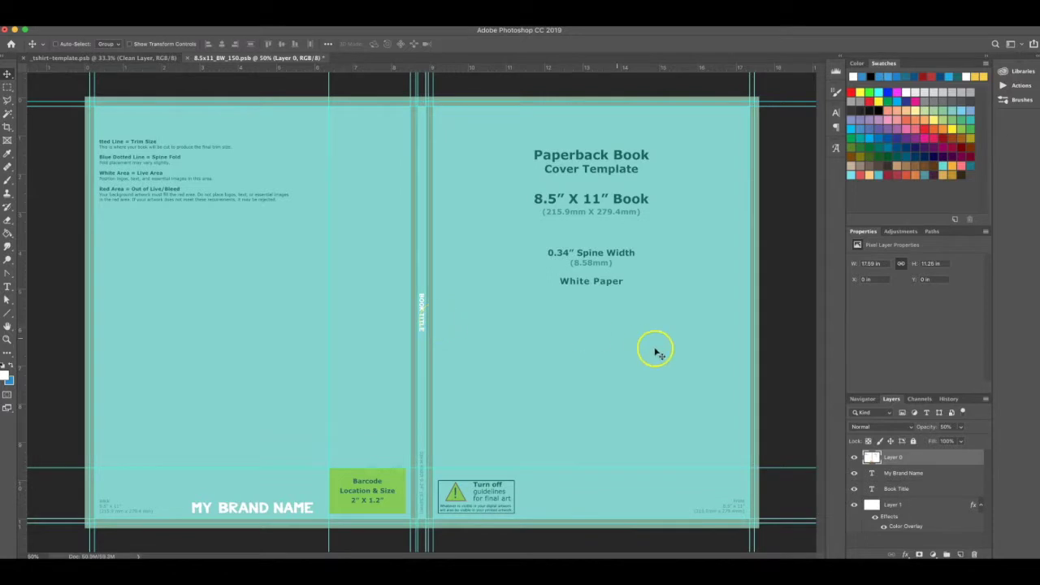
left_click(854, 456)
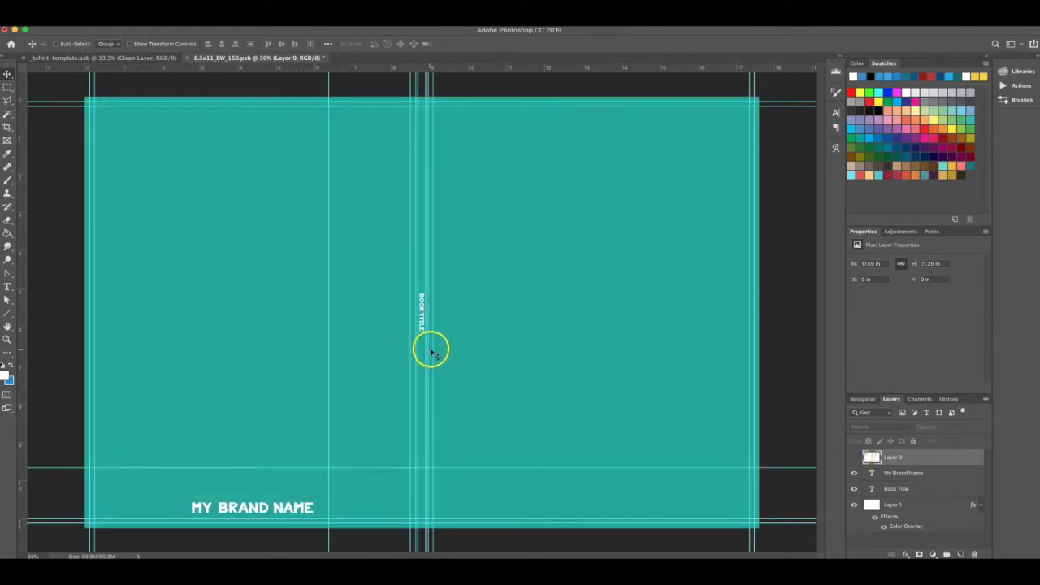
mouse_move(431, 354)
left_mouse_down()
mouse_move(420, 298)
mouse_move(420, 320)
mouse_move(376, 357)
left_mouse_up()
left_click(96, 18)
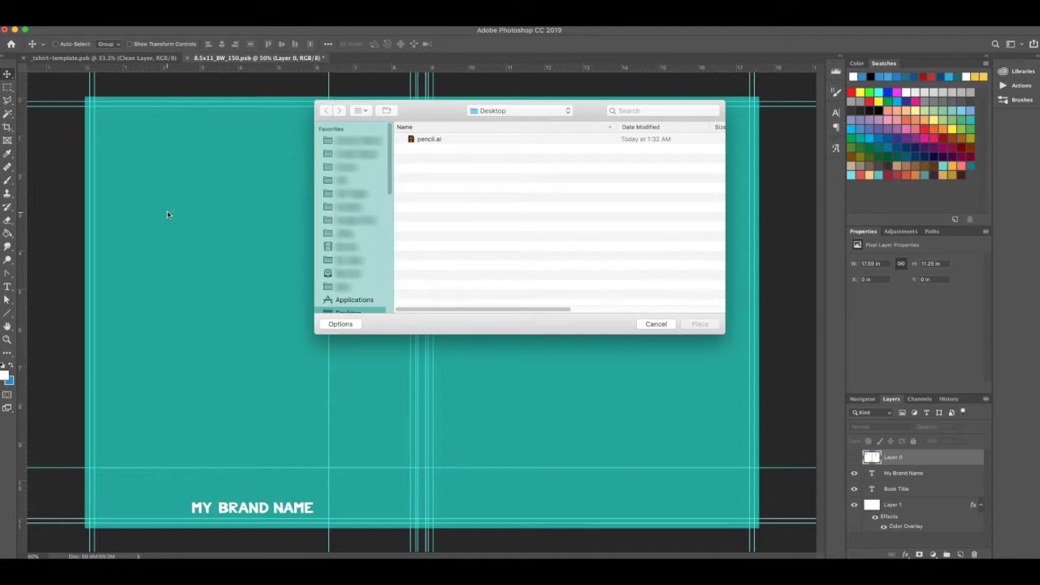
Step: Select pencil.ai on the Desktop as the artwork to place
left_click(429, 140)
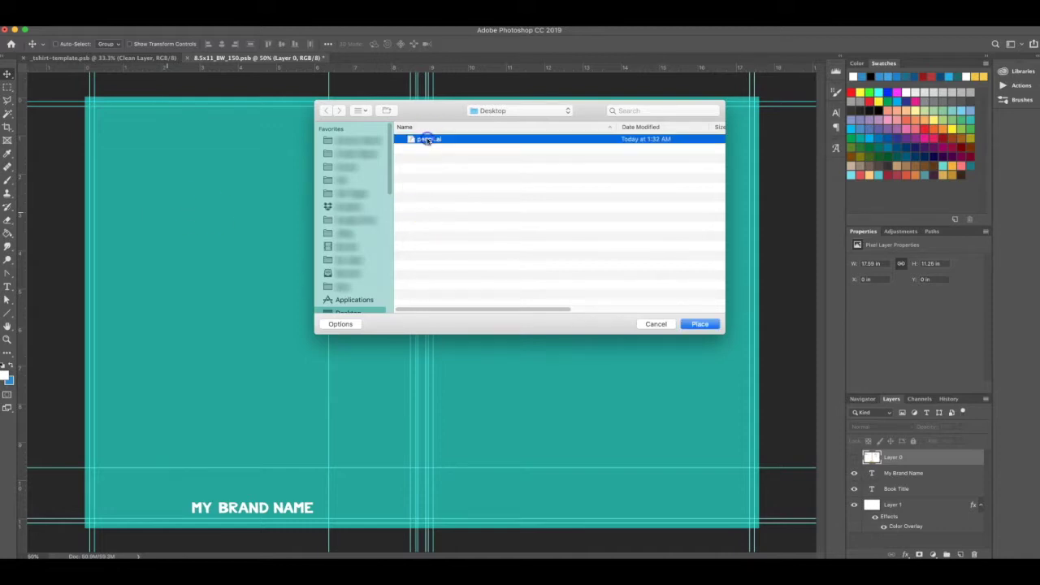
Step: Place pencil.ai as a smart object, then move it onto the front cover and shrink it
left_click(697, 324)
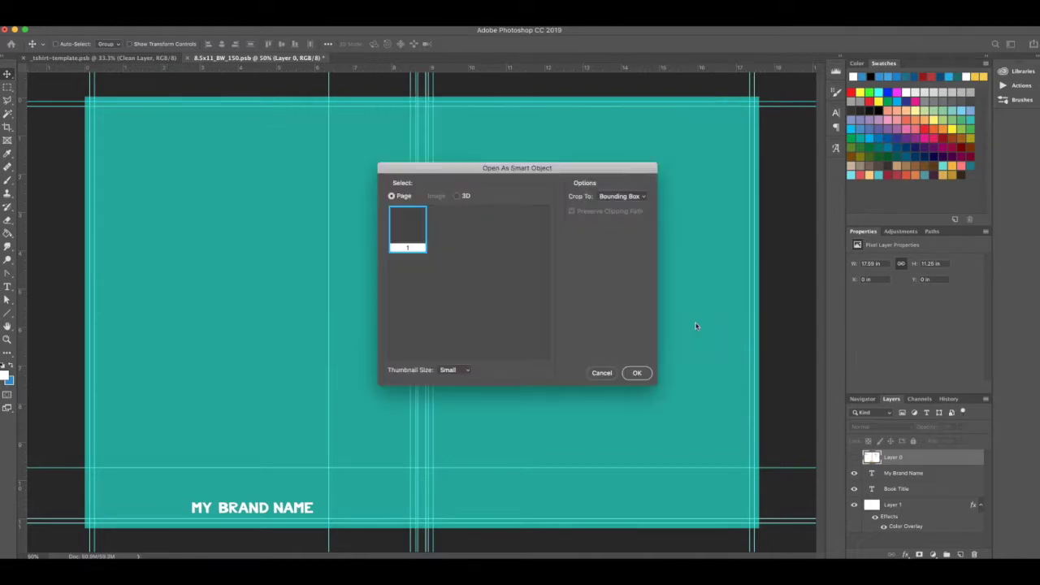
left_click(644, 374)
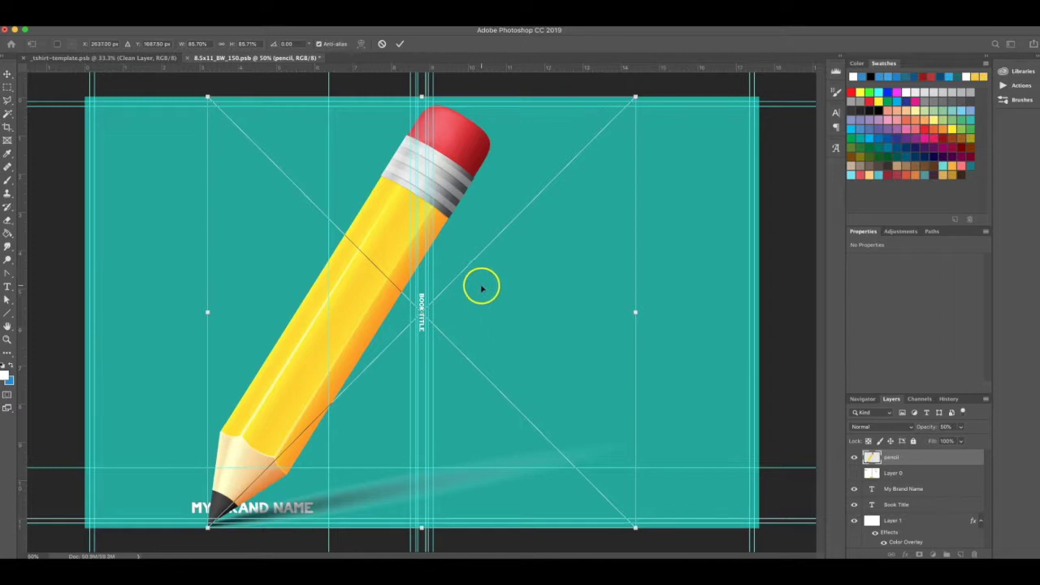
left_click_drag(480, 285, 595, 289)
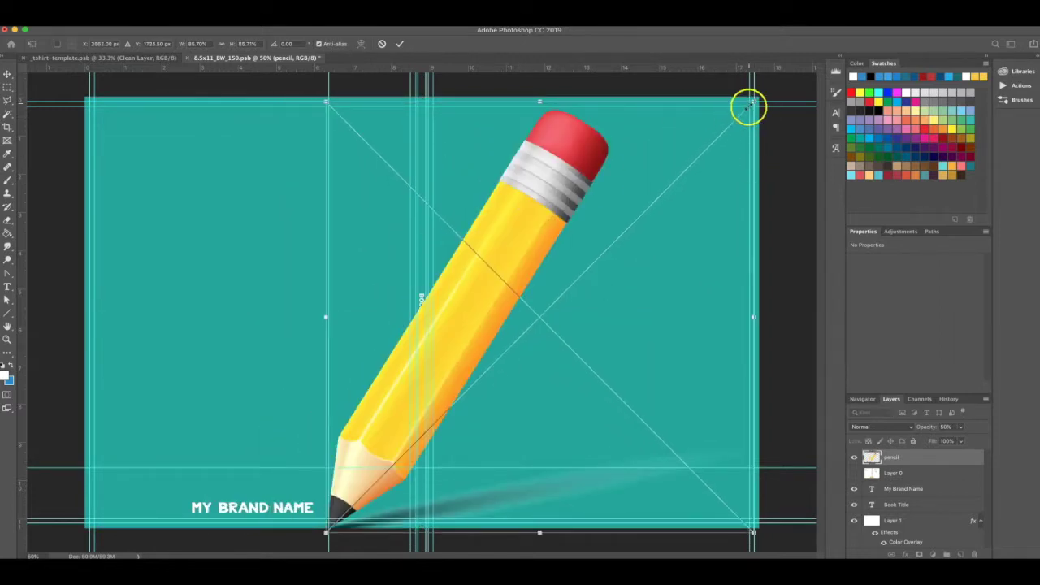
mouse_move(323, 530)
left_mouse_down()
mouse_move(450, 446)
mouse_move(429, 427)
mouse_move(467, 382)
mouse_move(462, 365)
left_mouse_up()
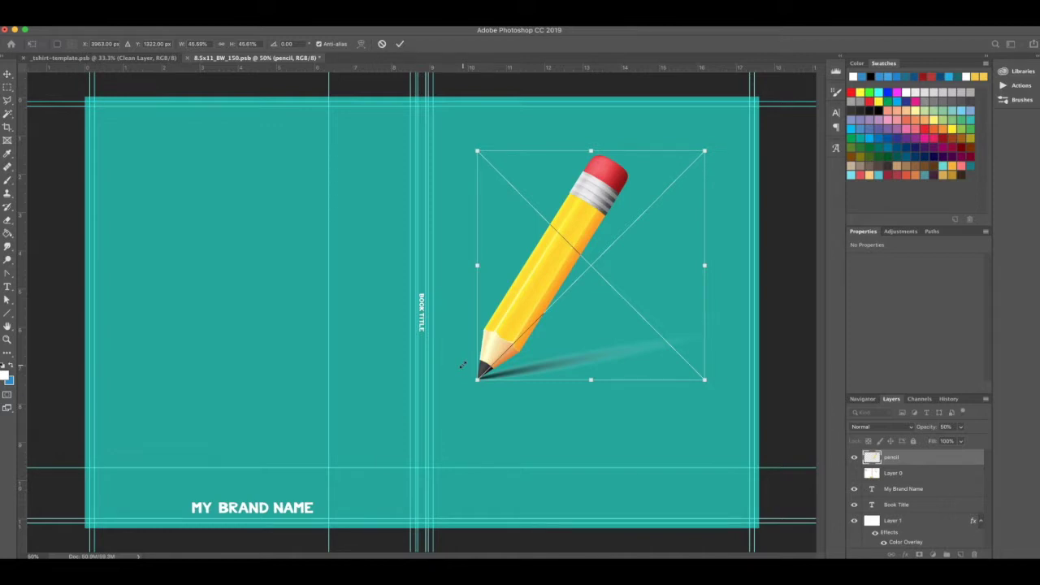
key("Return")
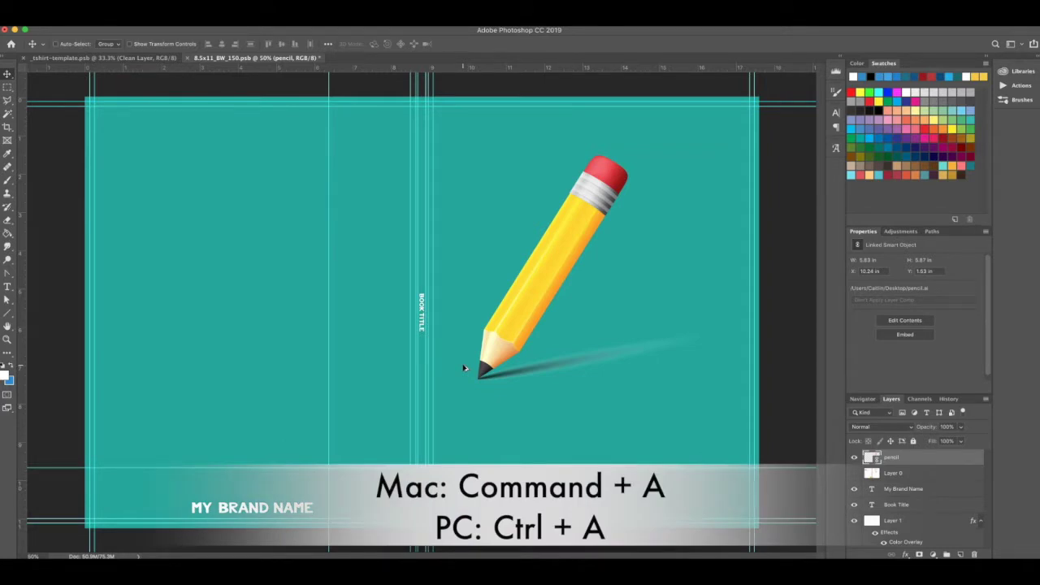
Step: Select all and align the pencil to the canvas's vertical centre, then open its smart object contents
key("super+a")
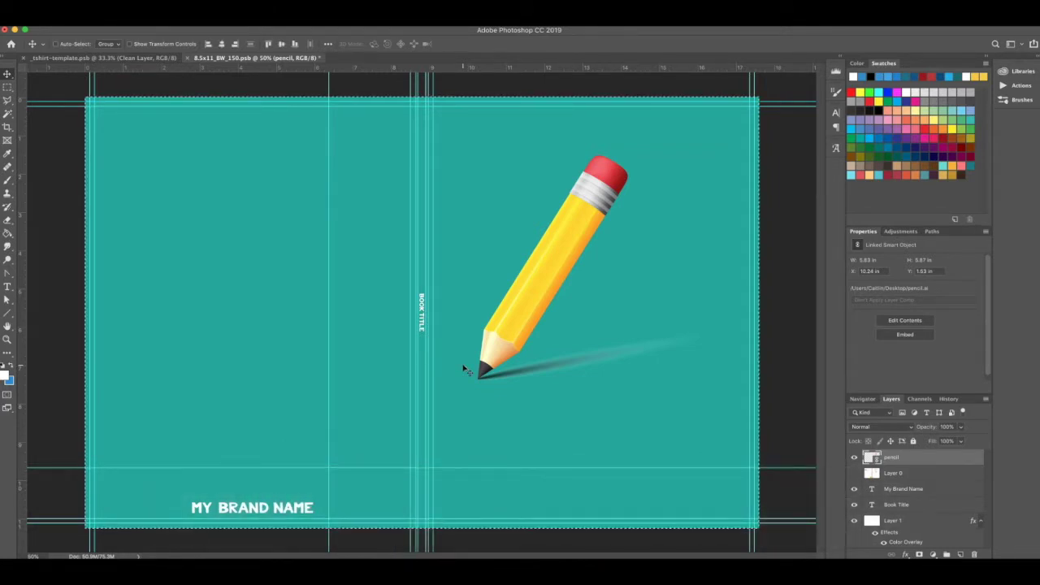
left_click(282, 45)
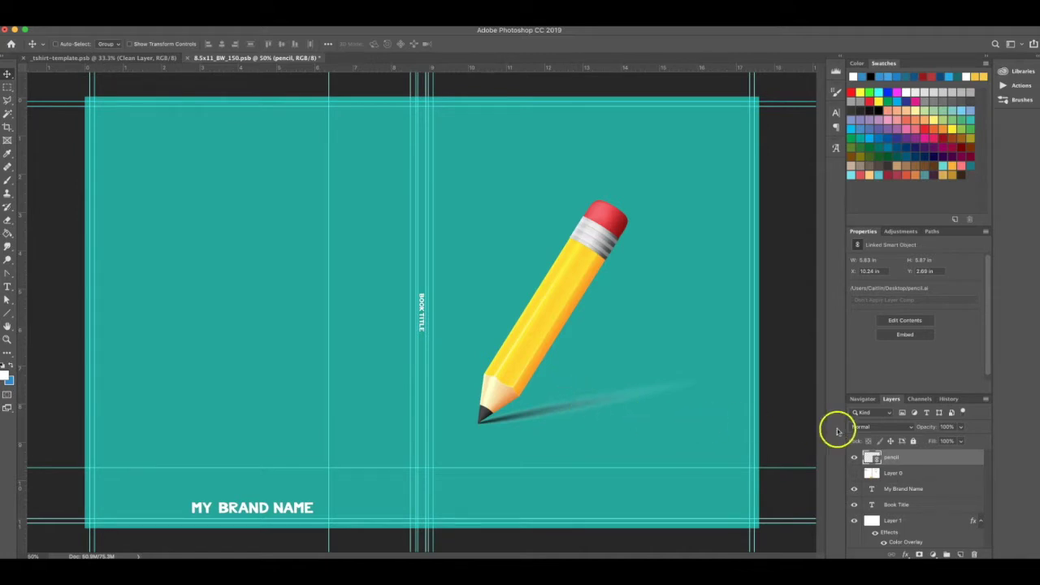
double_click(871, 457)
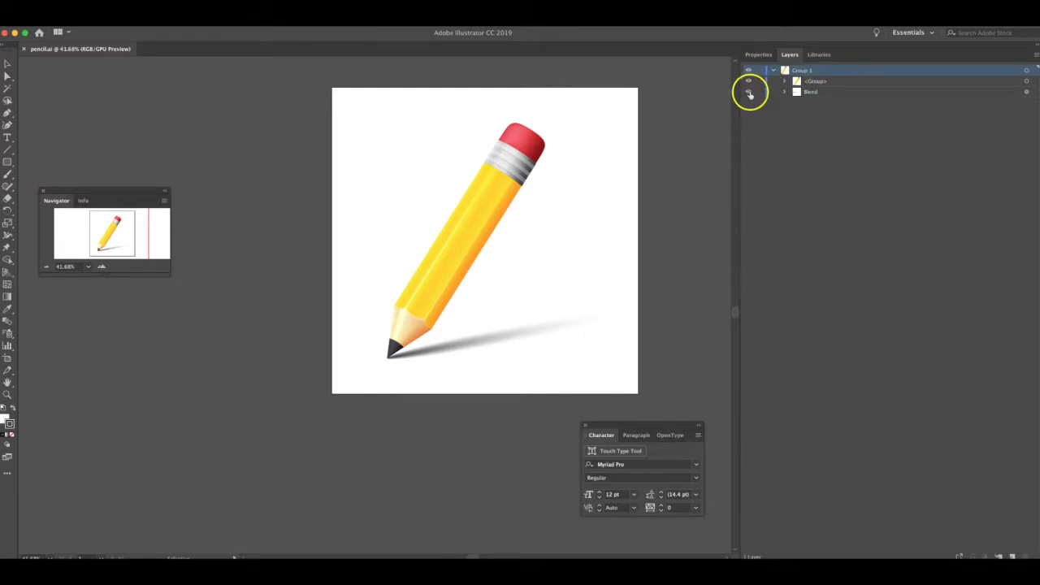
Step: In Illustrator, hide the pencil's Blend shadow layer, save pencil.ai and minimize Illustrator
left_click(749, 93)
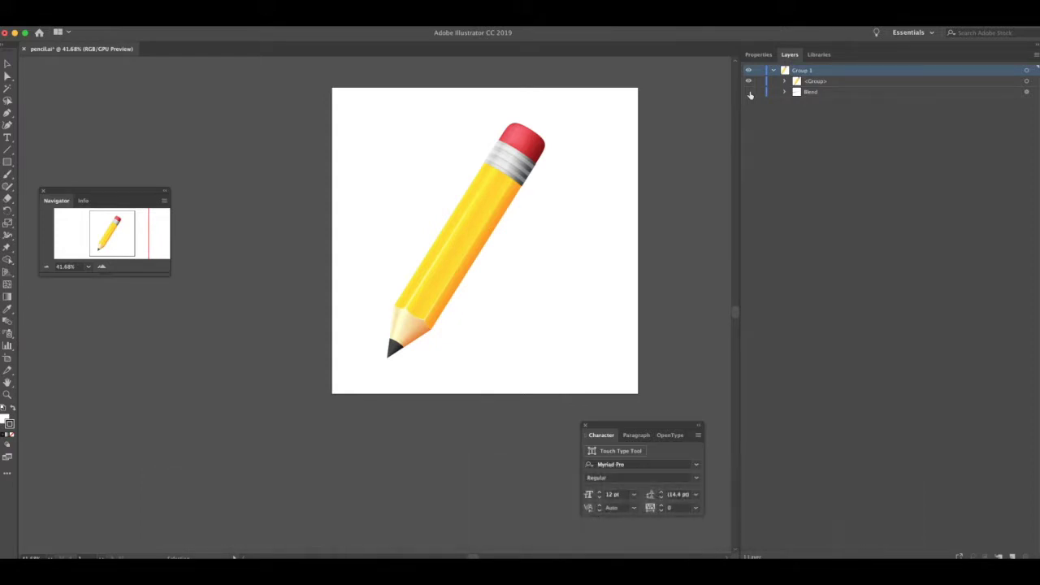
key("super+s")
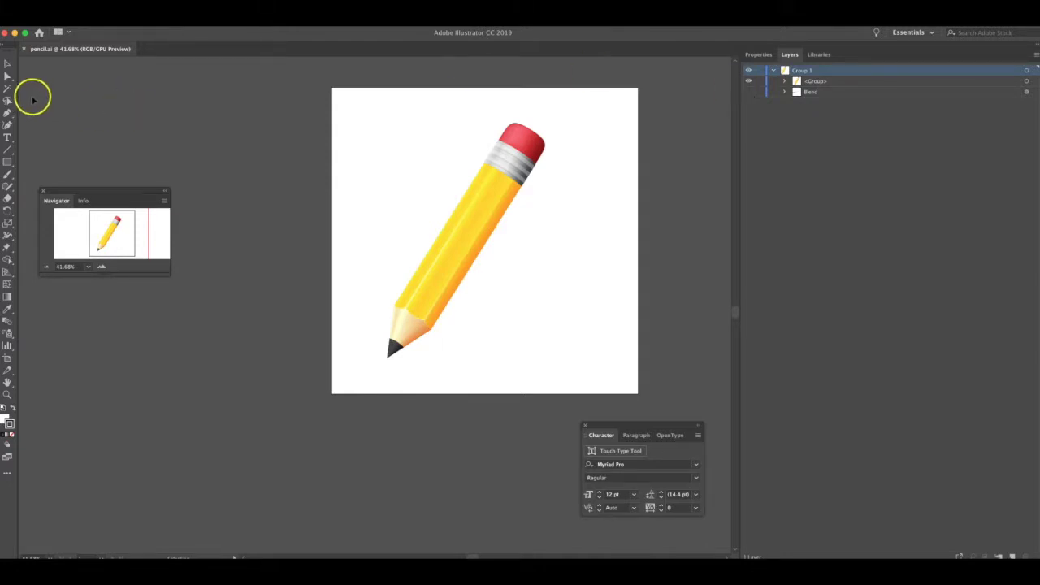
left_click(15, 32)
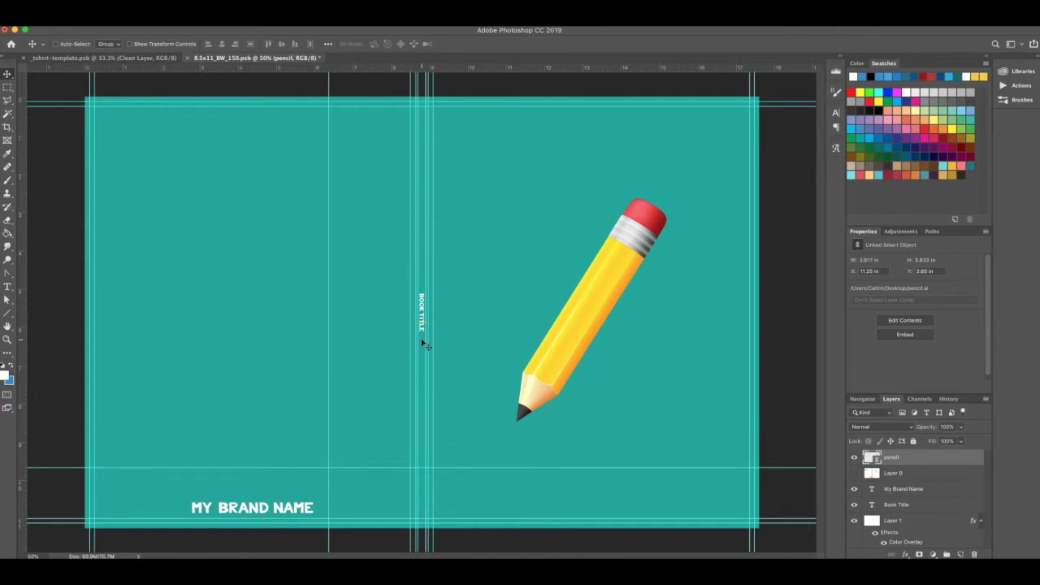
left_click(450, 271)
left_click(266, 263)
Step: Add a text layer reading 'MY TITLE' above the pencil on the front cover
left_click(6, 286)
left_click(584, 168)
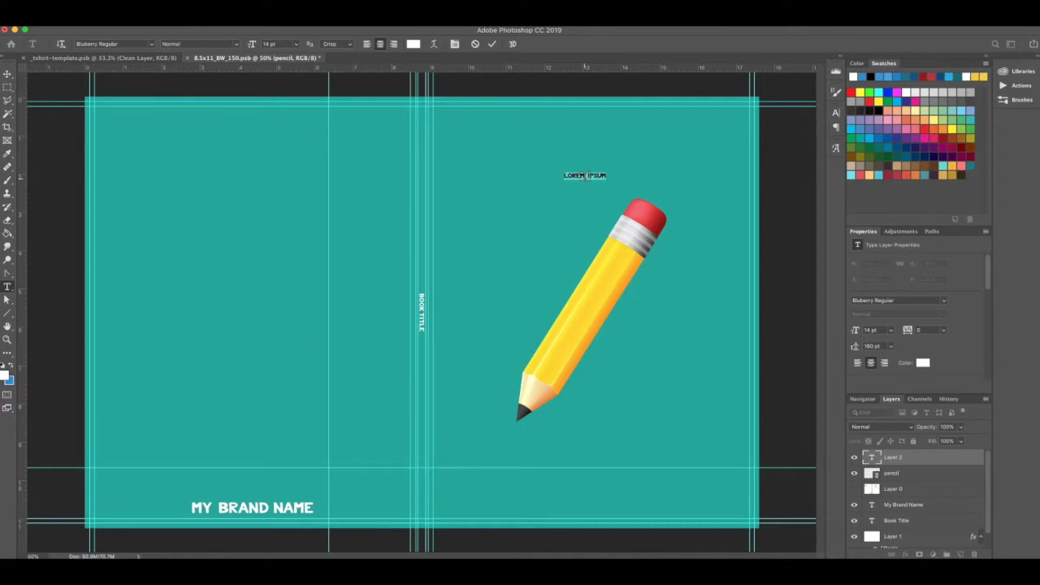
key("BackSpace")
type("MY TITLE")
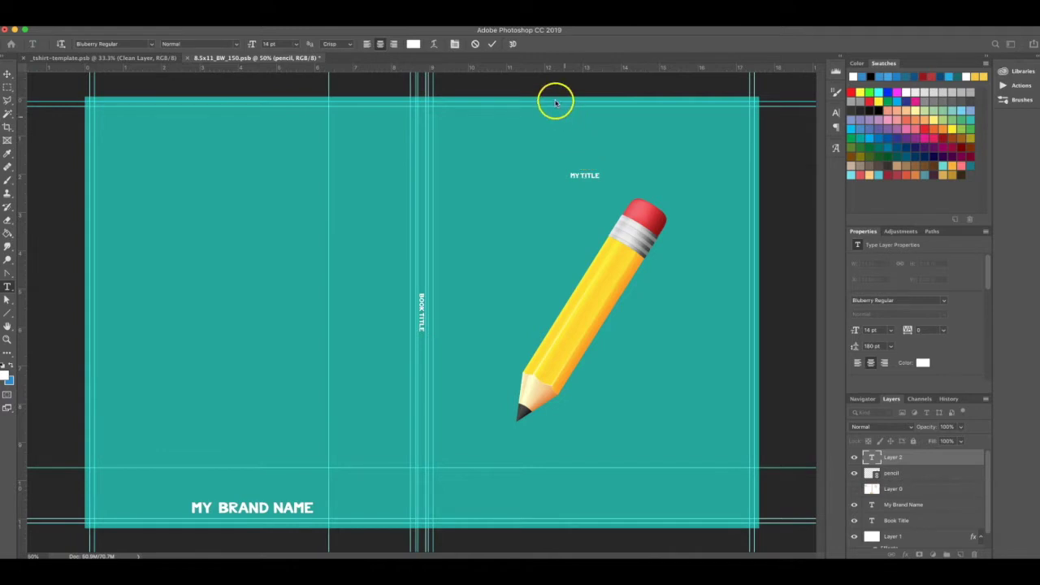
left_click(493, 44)
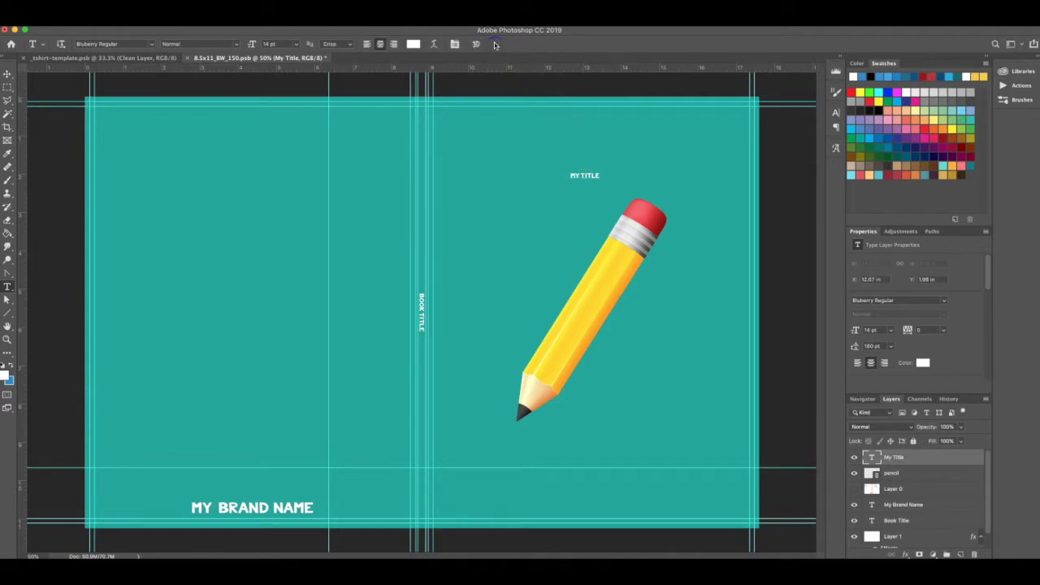
Step: Scale the MY TITLE text up to about 106 pt with Free Transform across the front cover
left_click(835, 128)
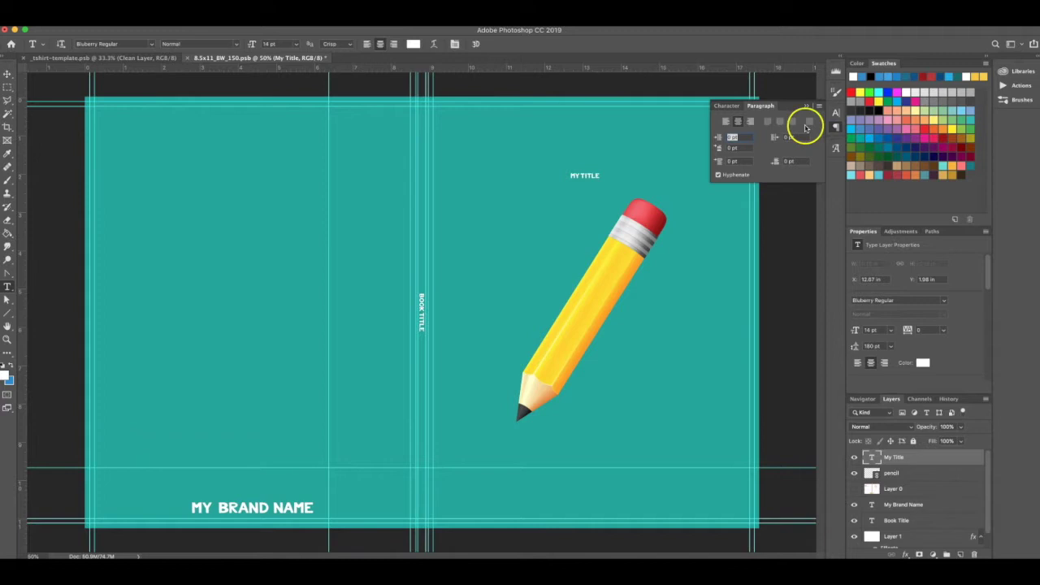
left_click(723, 107)
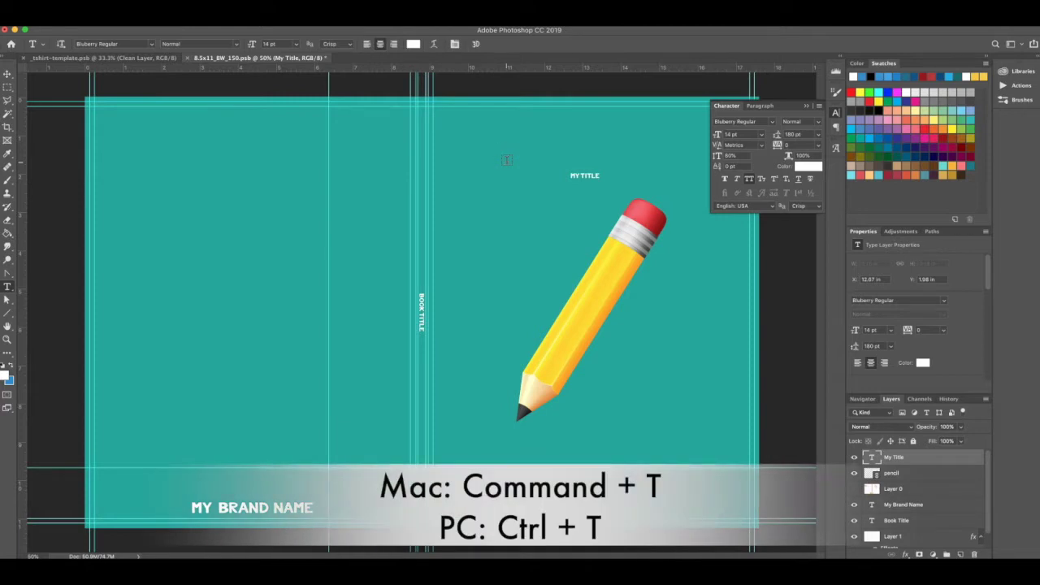
left_click(562, 155)
key("super+t")
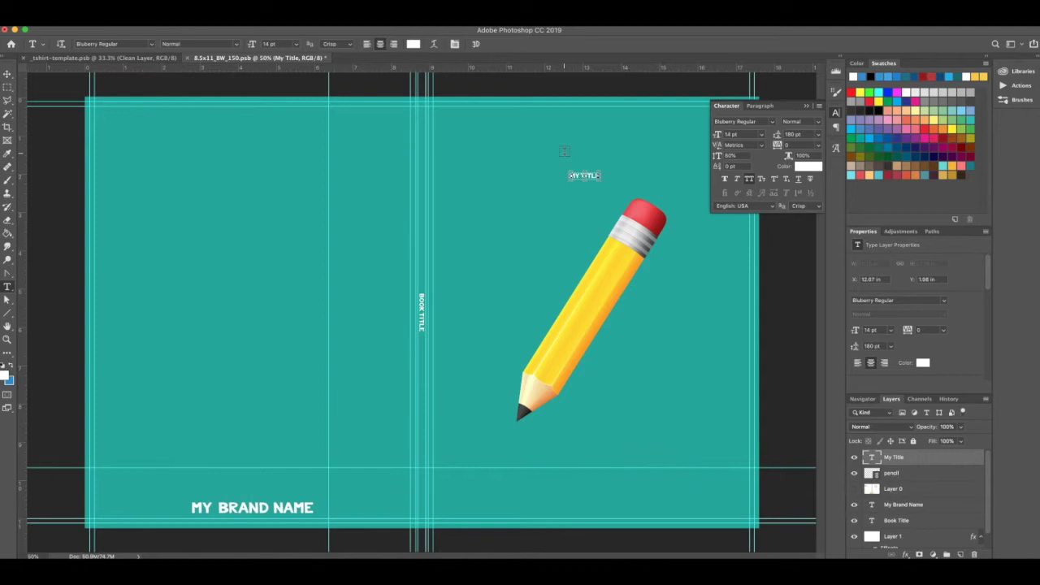
left_click_drag(601, 177, 696, 220)
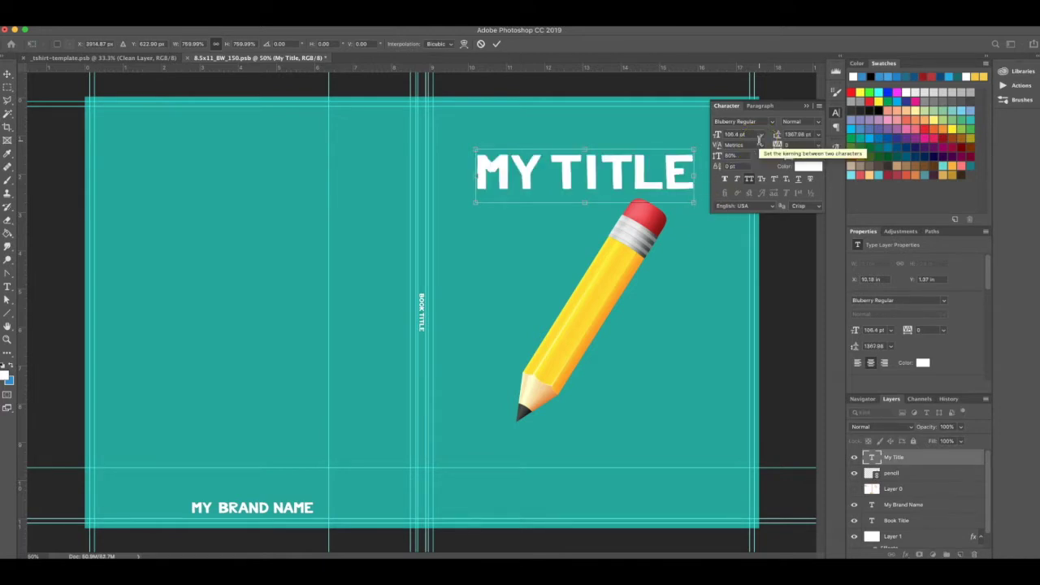
key("Return")
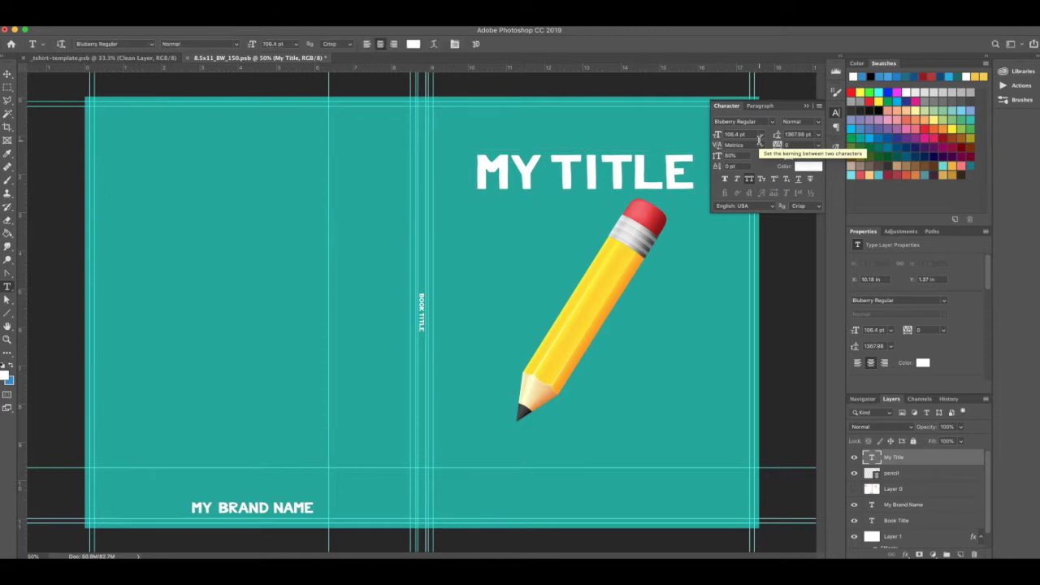
left_click(806, 106)
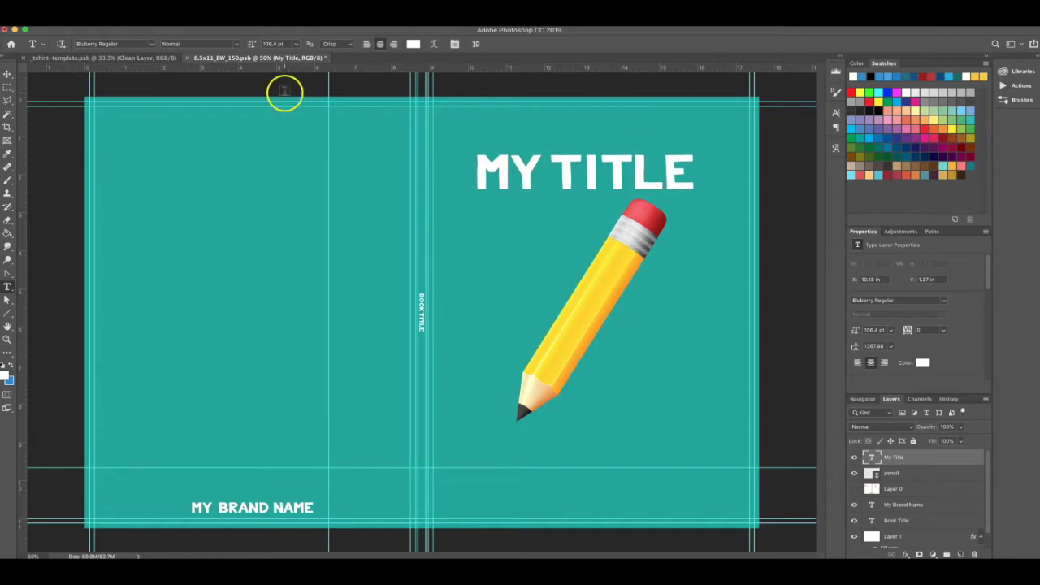
Step: Show the template overlay and marquee-select the front cover from the spine to the trim edge
left_click(7, 88)
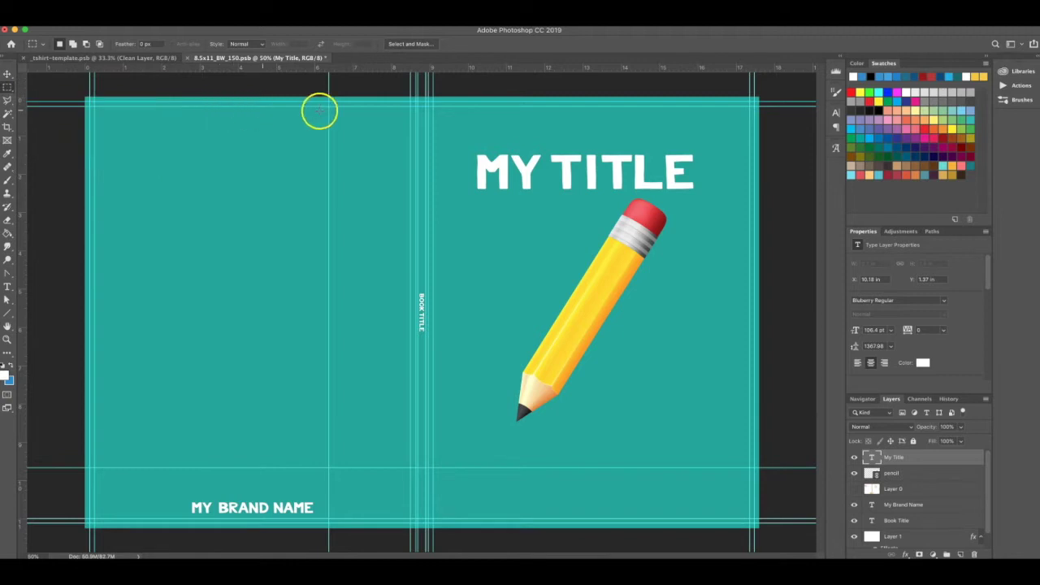
left_click(304, 33)
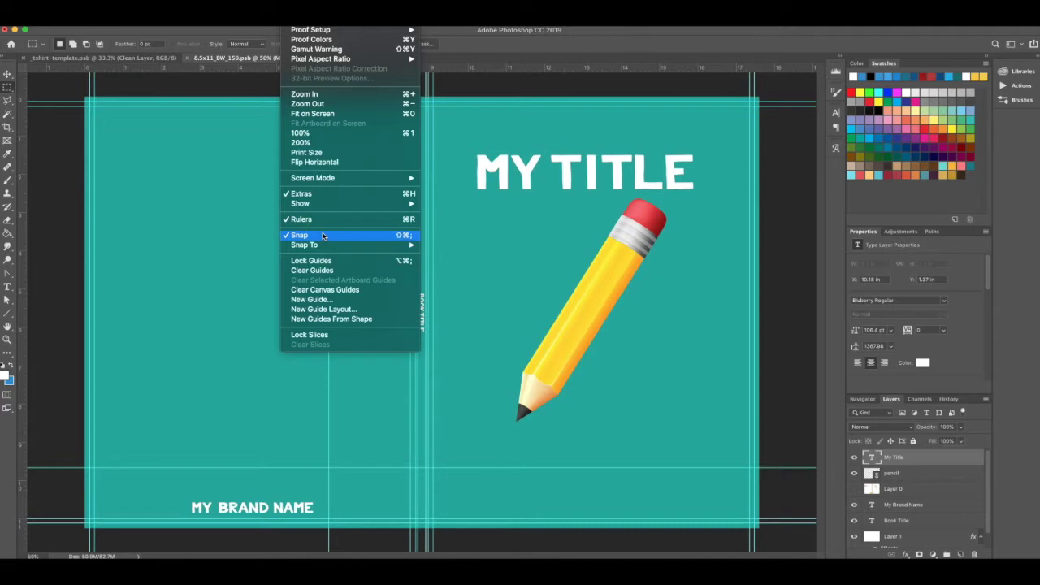
left_click(459, 133)
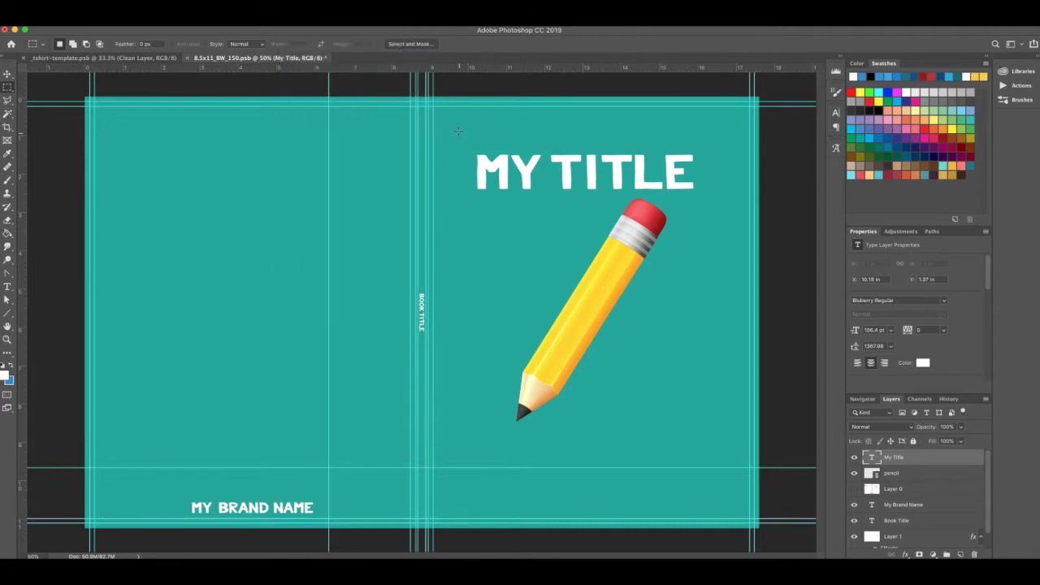
left_click_drag(429, 102, 428, 100)
left_click(854, 489)
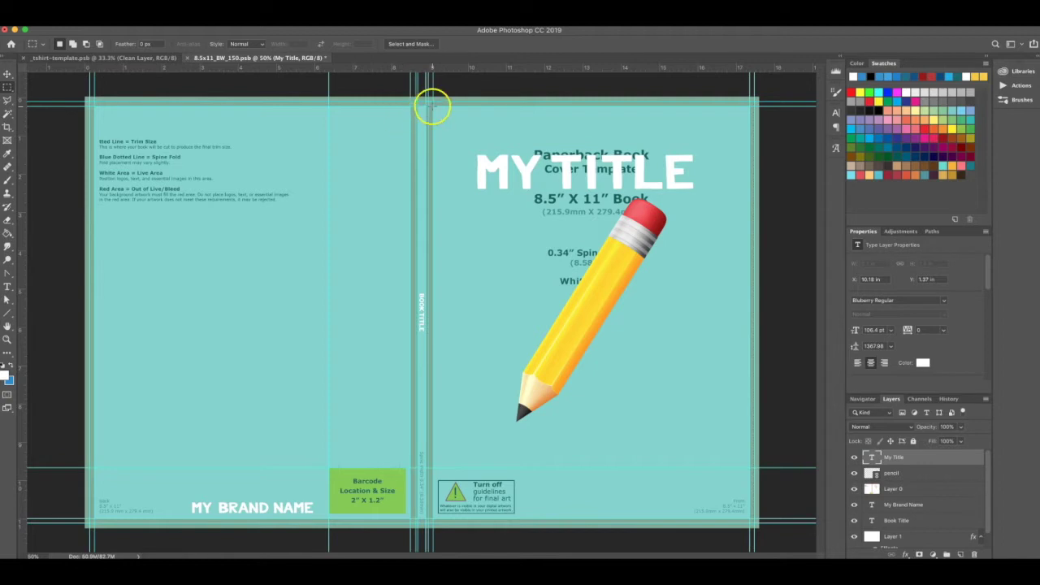
left_click_drag(428, 101, 752, 521)
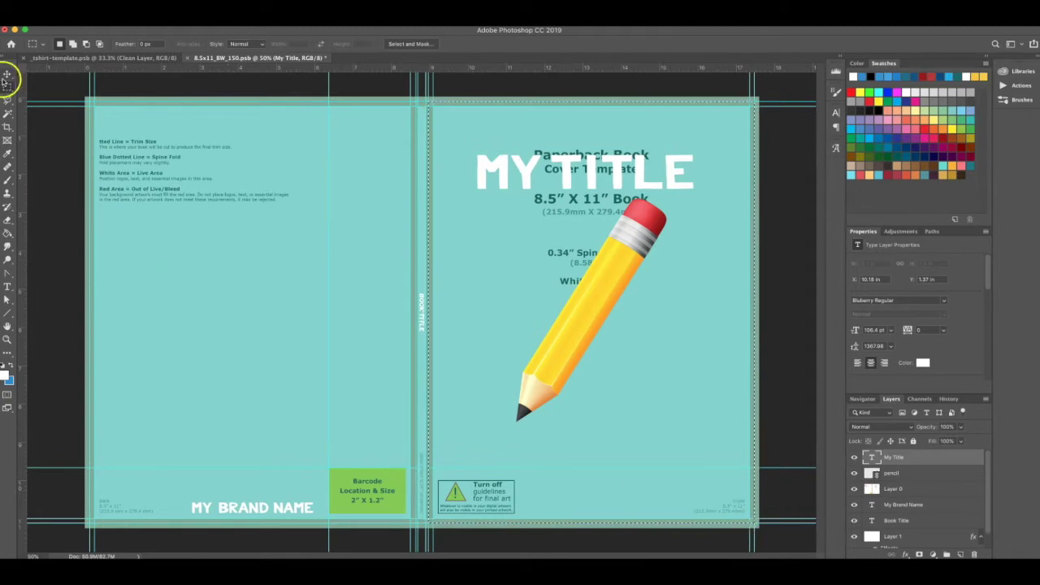
Step: Centre MY TITLE horizontally within the front-cover selection and hide the template overlay again
left_click(6, 75)
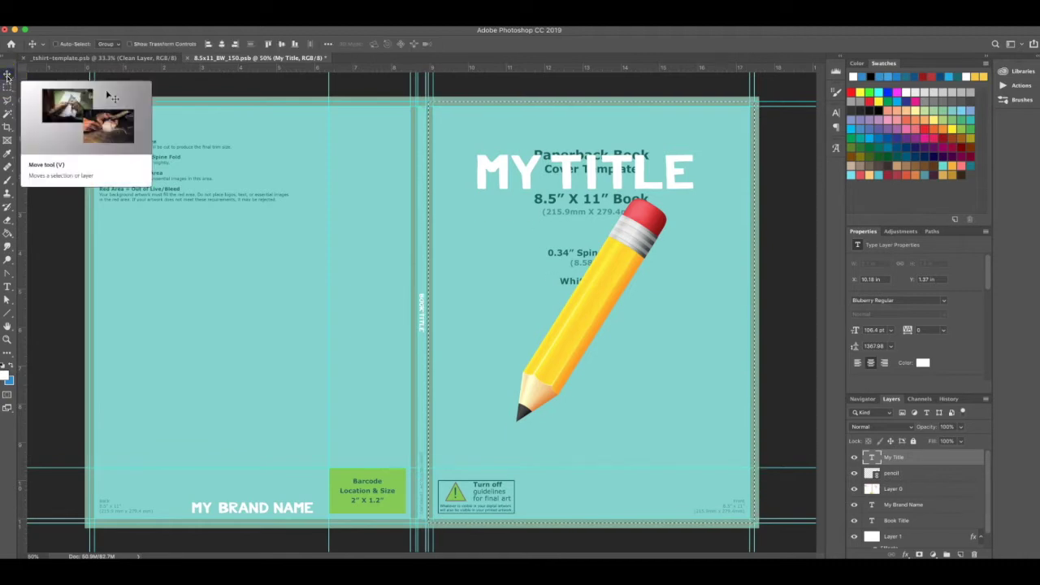
left_click(221, 44)
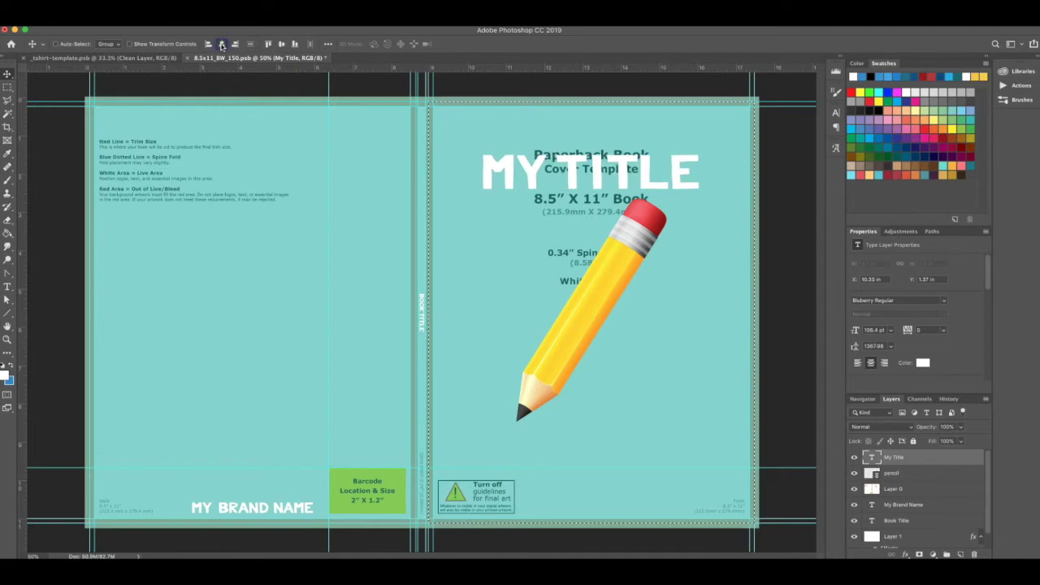
left_click(852, 489)
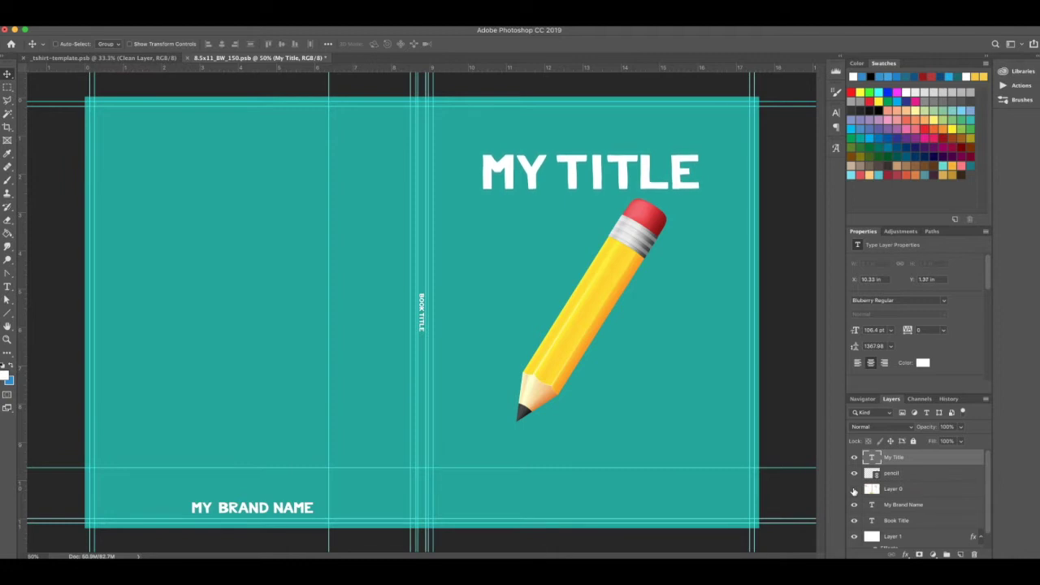
left_click(914, 459)
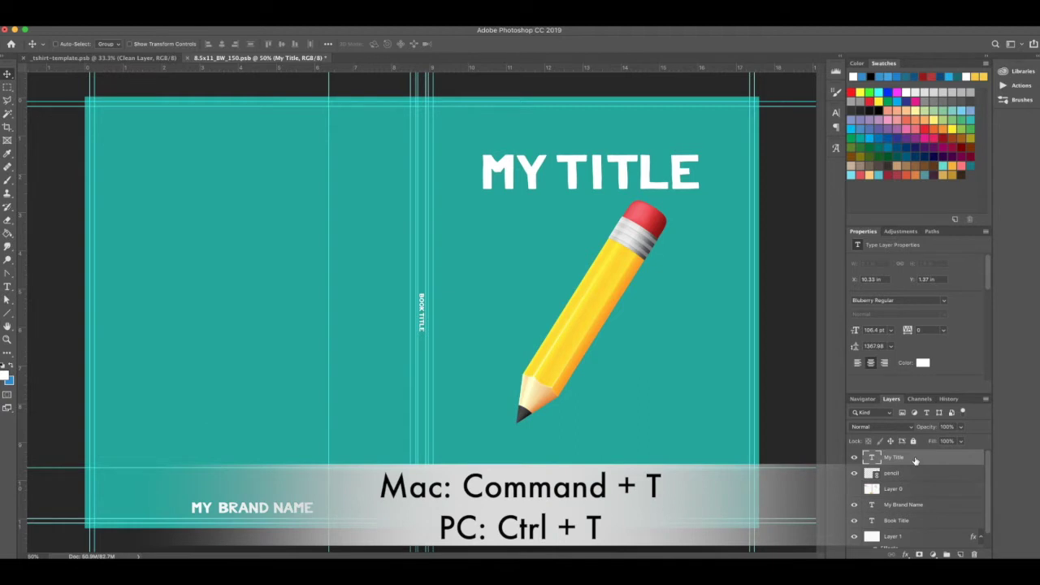
Step: Rotate MY TITLE counter-clockwise onto a diagonal and move it down-left, parallel beside the pencil
key("super+t")
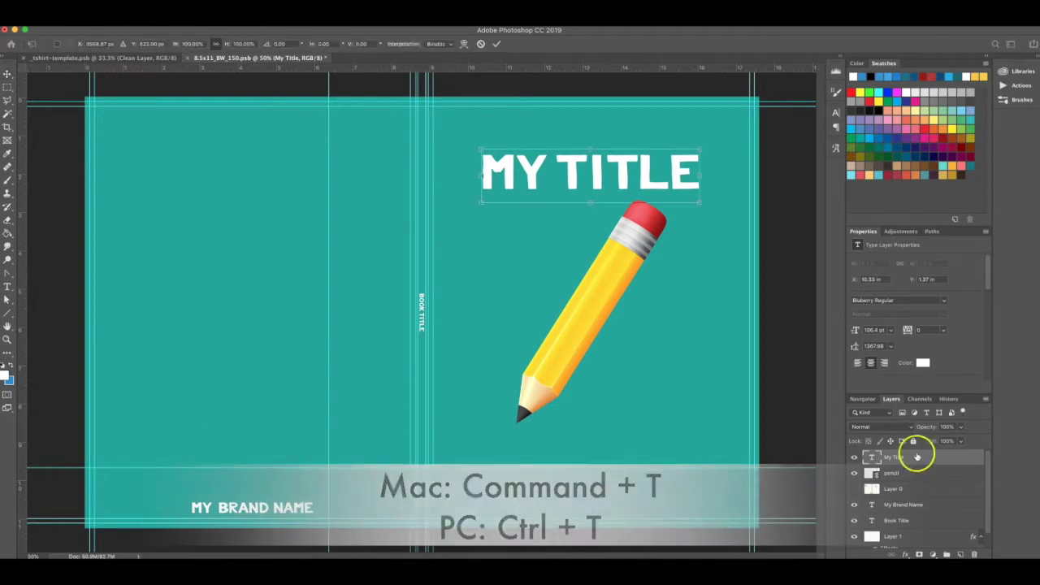
left_click(710, 217)
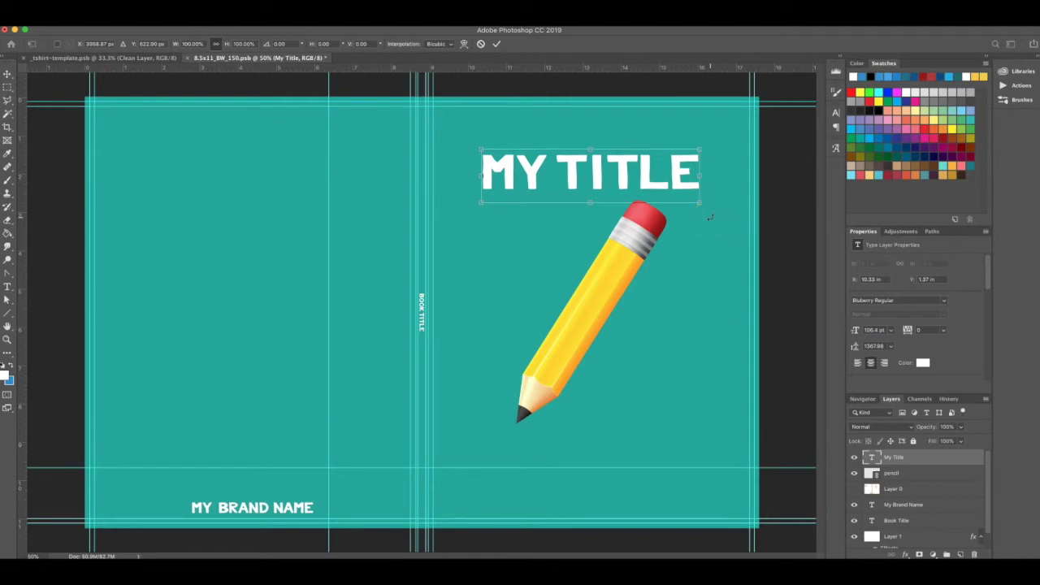
left_click(710, 217)
left_click_drag(710, 217, 682, 106)
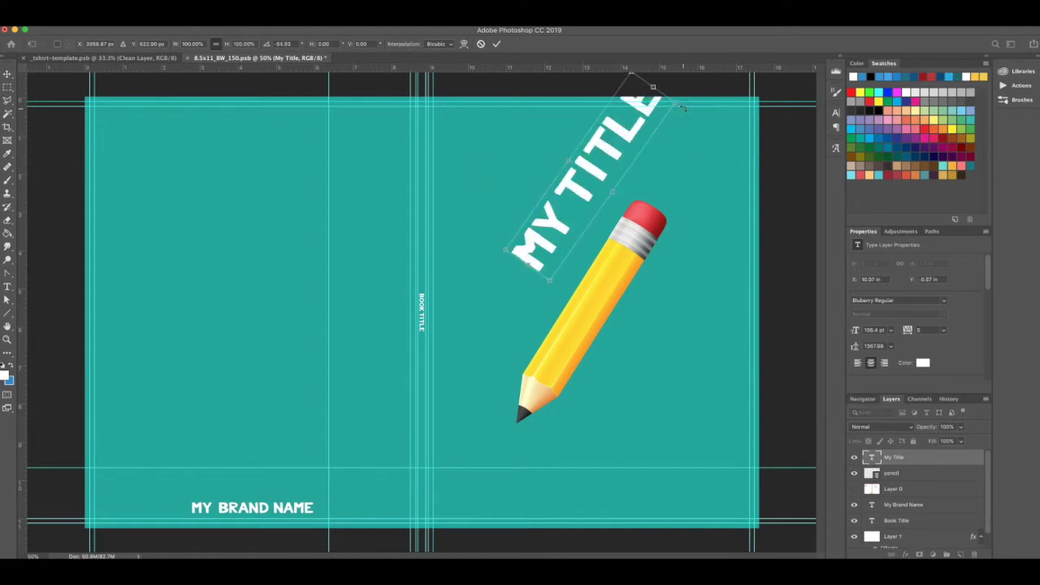
left_click_drag(598, 167, 562, 251)
key("Return")
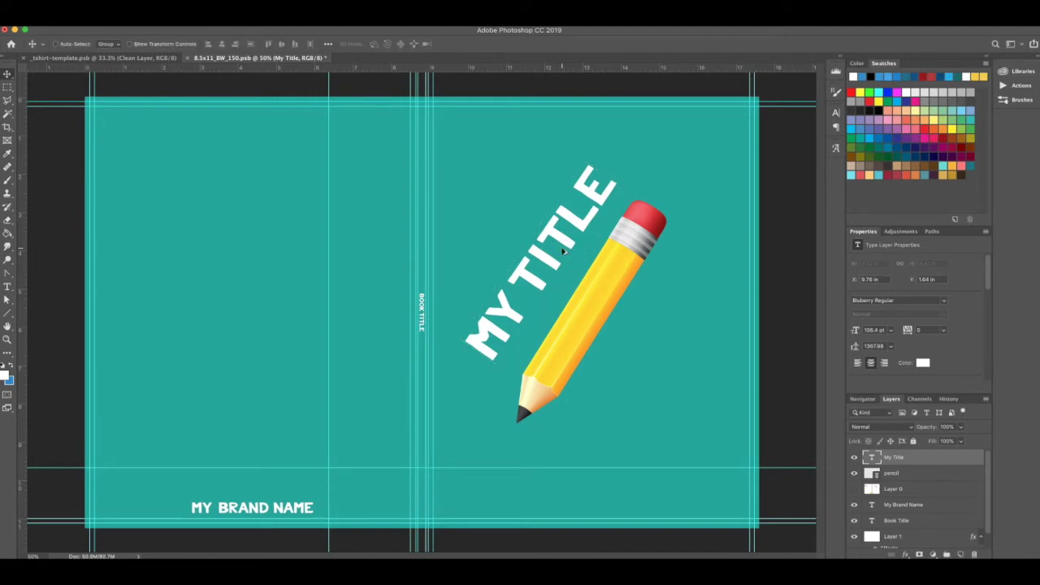
Step: Select the MY TITLE and pencil layers together and group them as Group 1
left_click(557, 246)
left_click(611, 288)
left_click(914, 456)
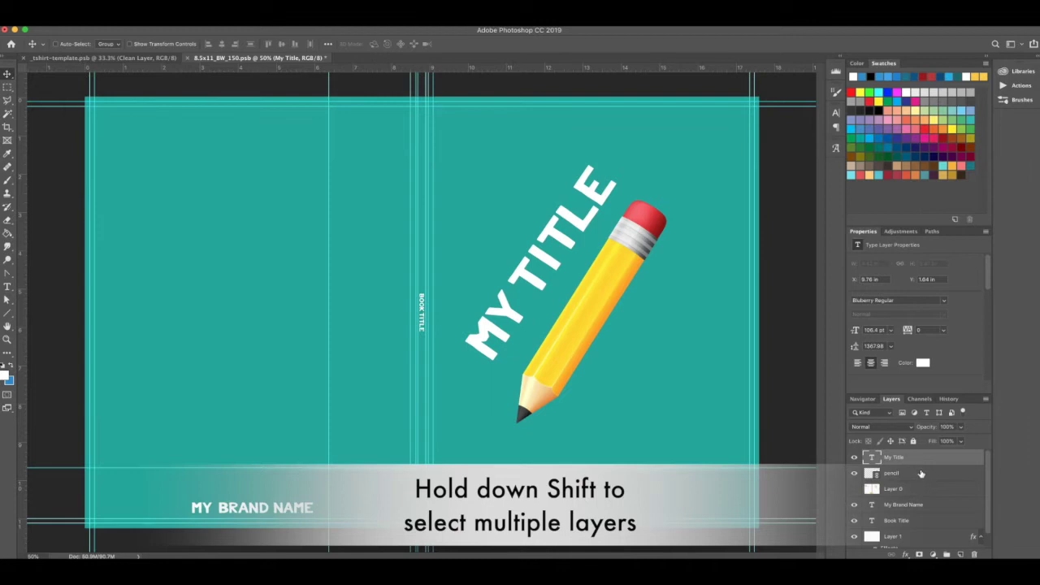
left_click(919, 472, "shift")
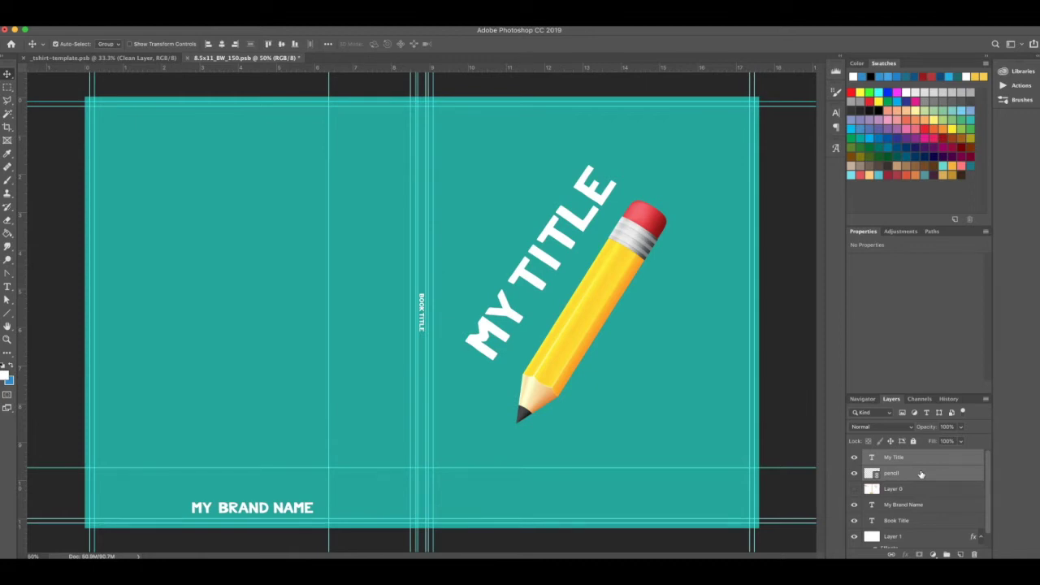
key("super+g")
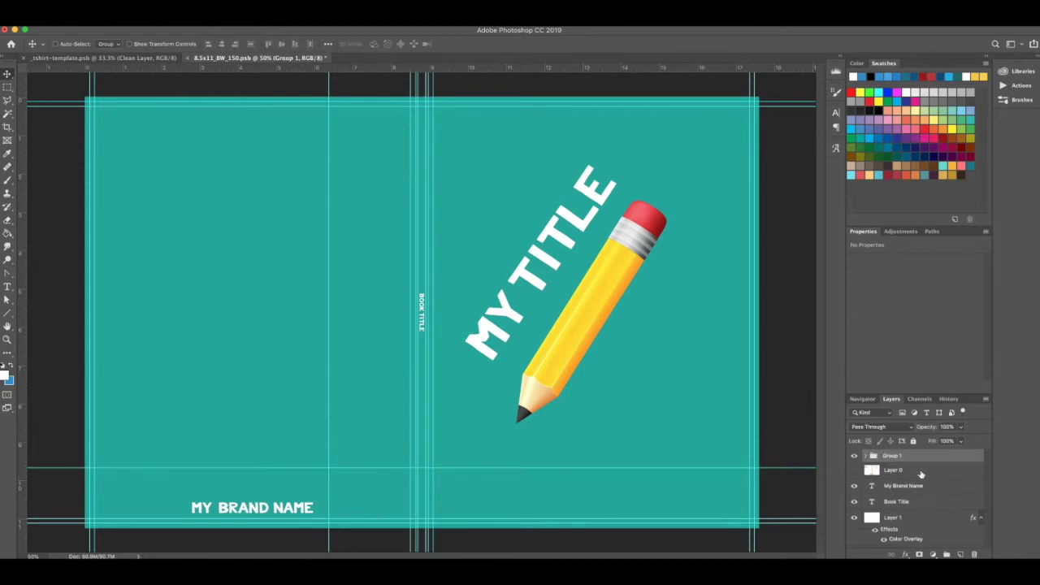
Step: Marquee the front cover area right of the spine and centre Group 1 on it
left_click(7, 86)
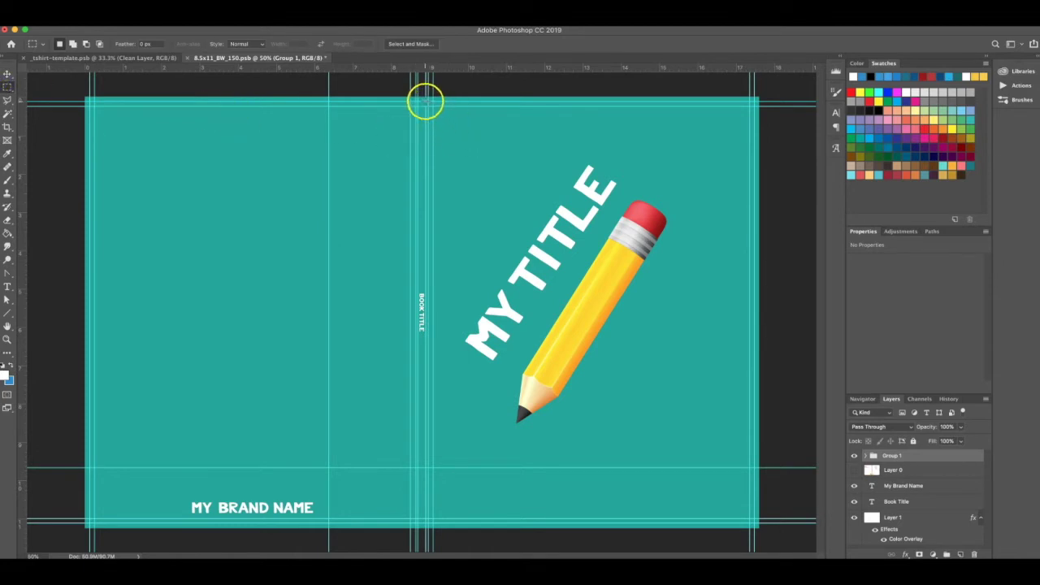
left_click_drag(427, 100, 753, 522)
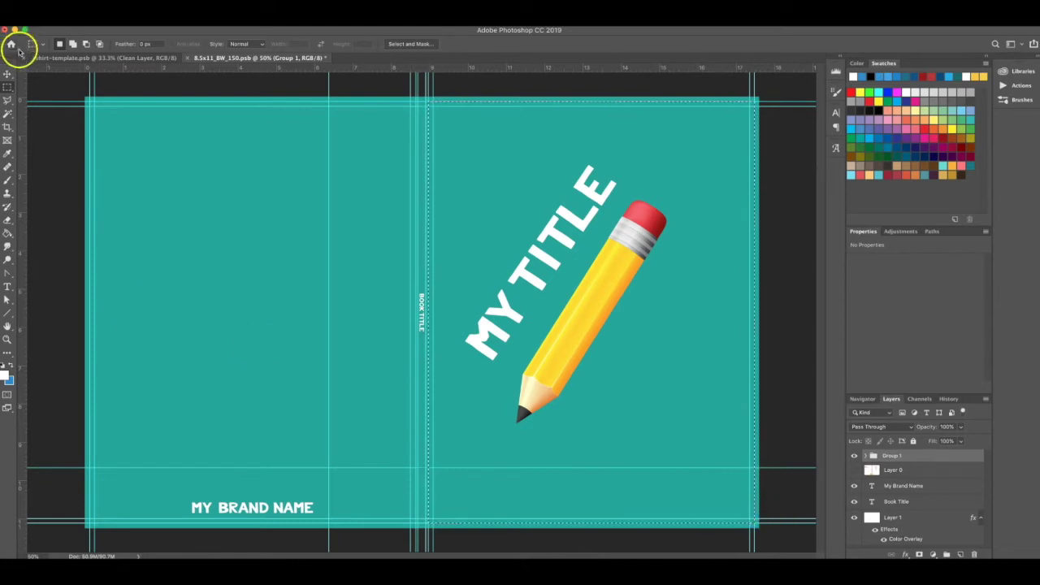
left_click(9, 73)
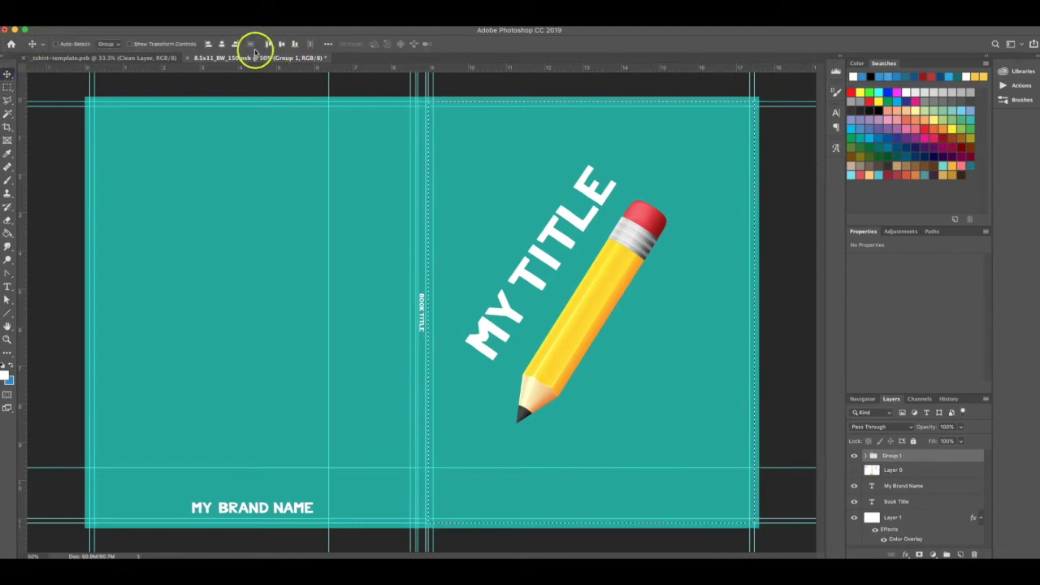
left_click(281, 43)
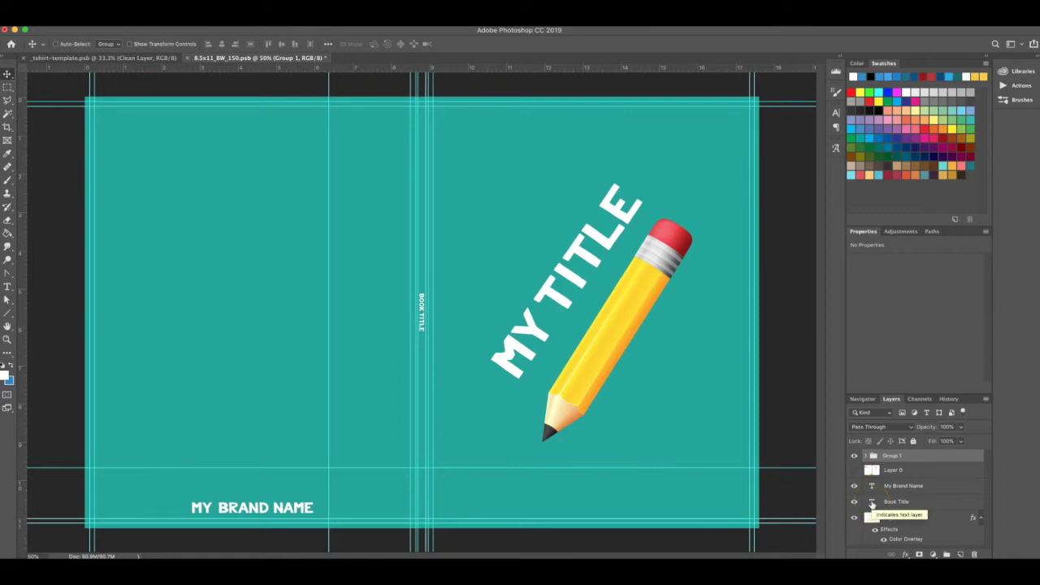
Step: Replace the spine lettering BOOK TITLE with MY TITLE and commit the edit
left_click(7, 287)
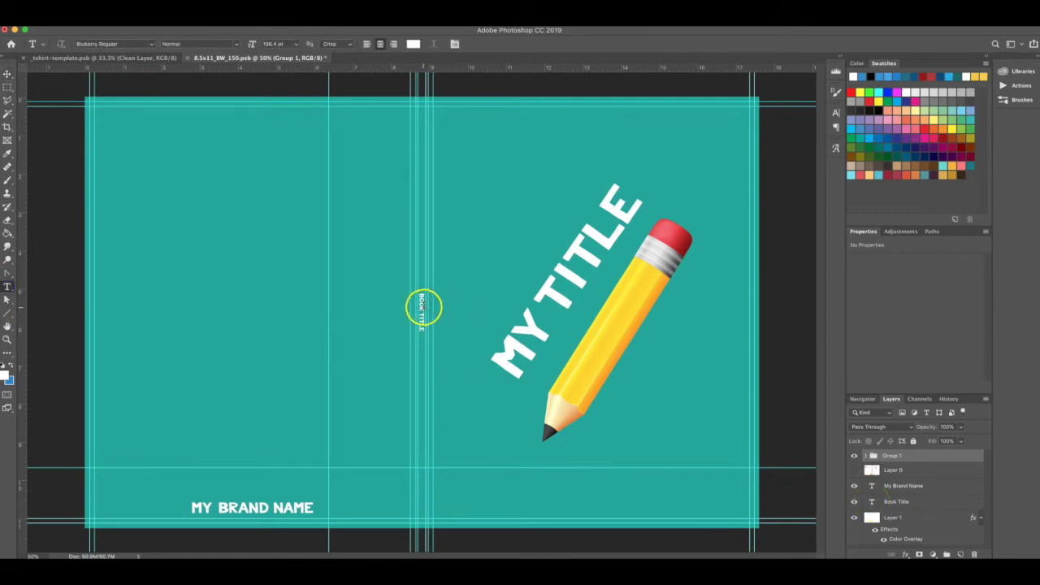
left_click(422, 308)
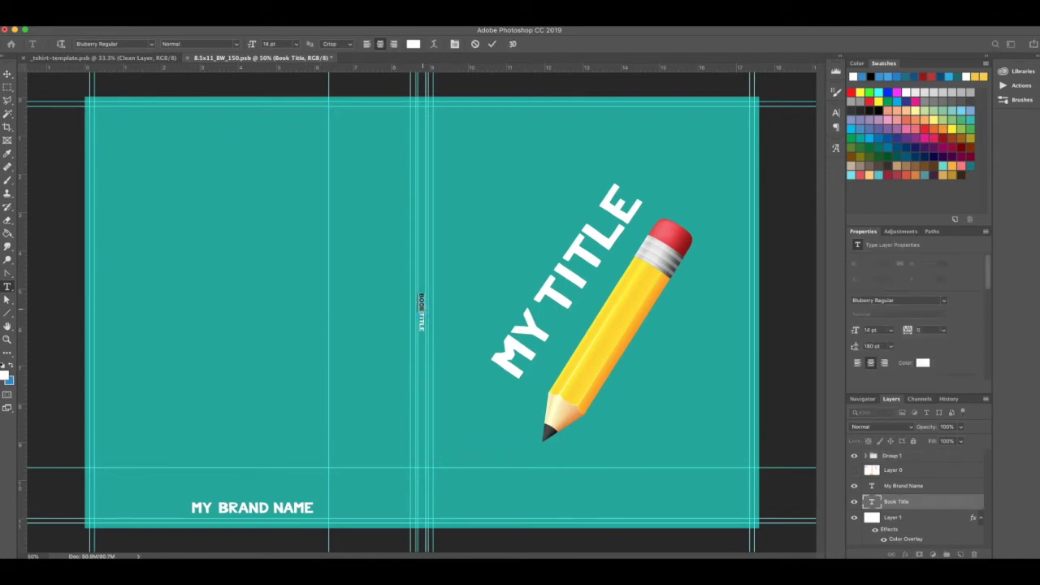
left_click_drag(421, 312, 422, 331)
key("BackSpace")
type("MY TITLE")
left_click(491, 44)
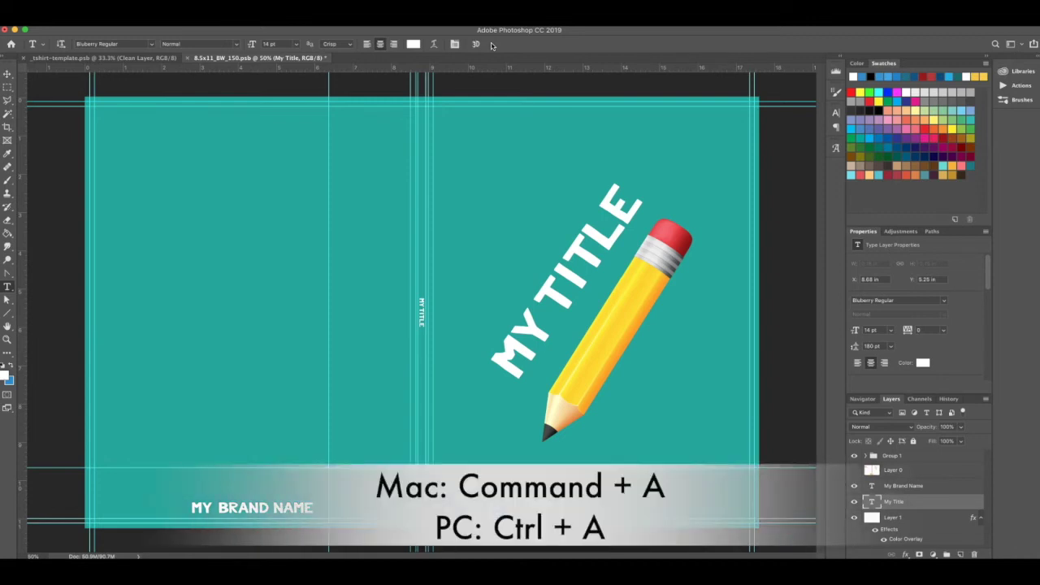
Step: Select the entire canvas and switch to the Move tool to centre the spine title
key("super+a")
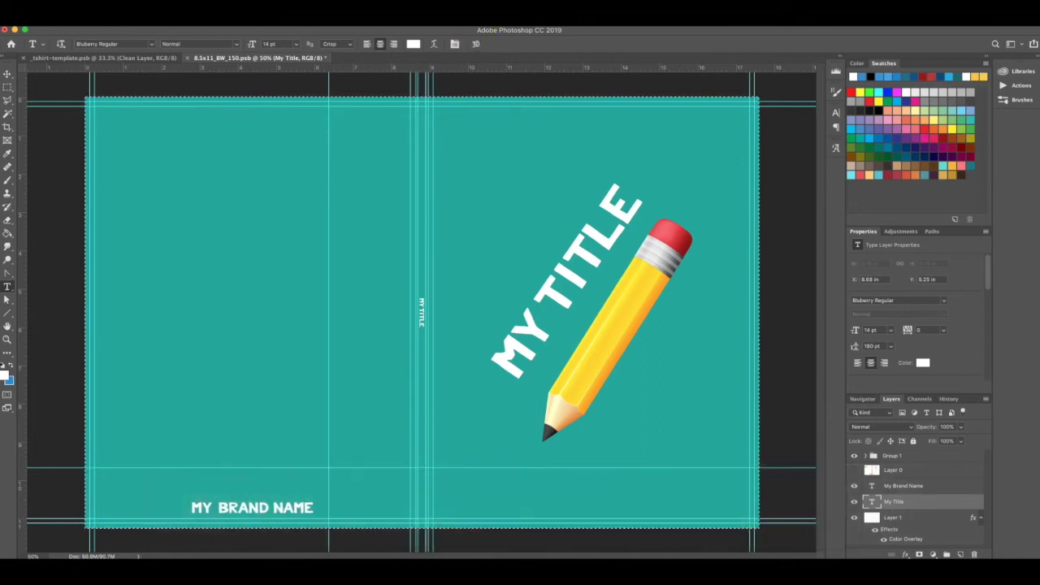
left_click(7, 74)
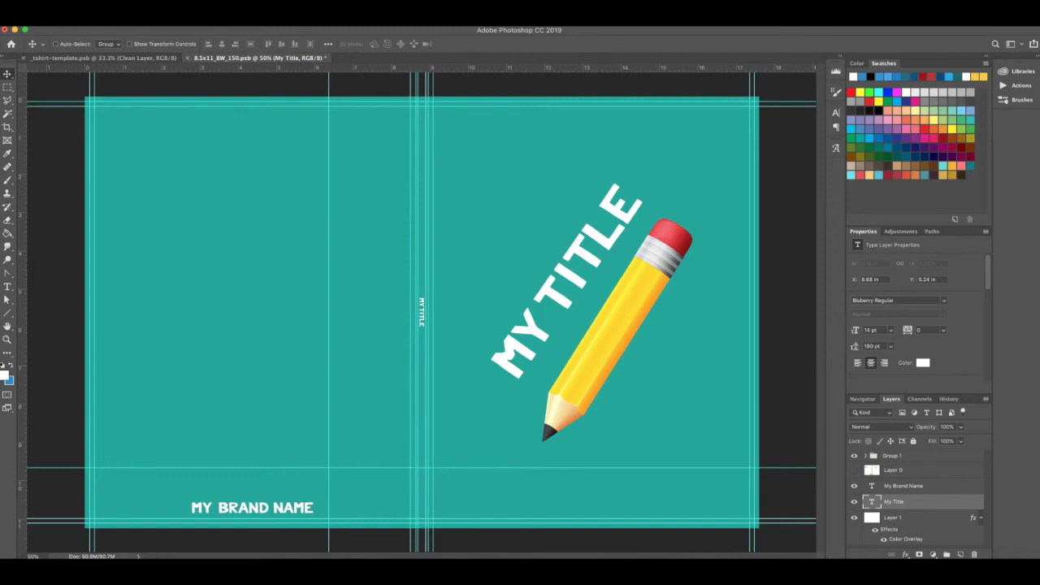
Step: Save the cover as 8.5x11_BW_150 in Photoshop PDF format
left_click(92, 11)
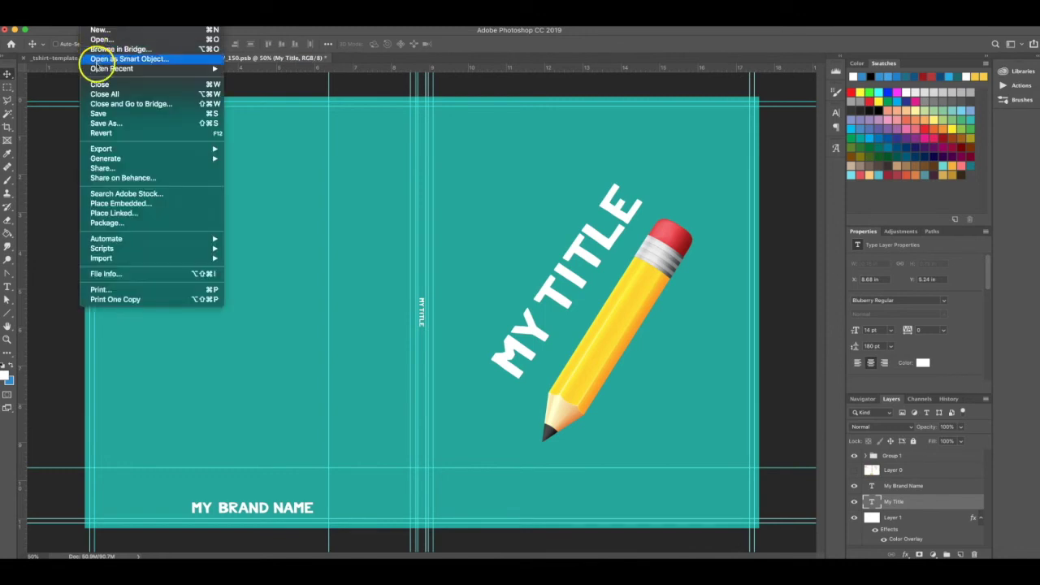
left_click(99, 124)
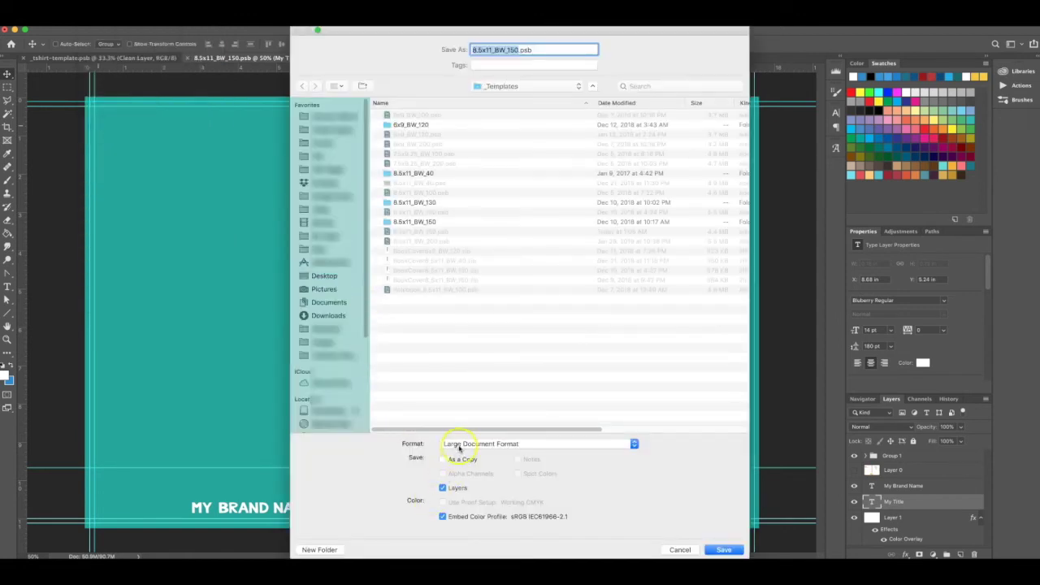
left_click(459, 445)
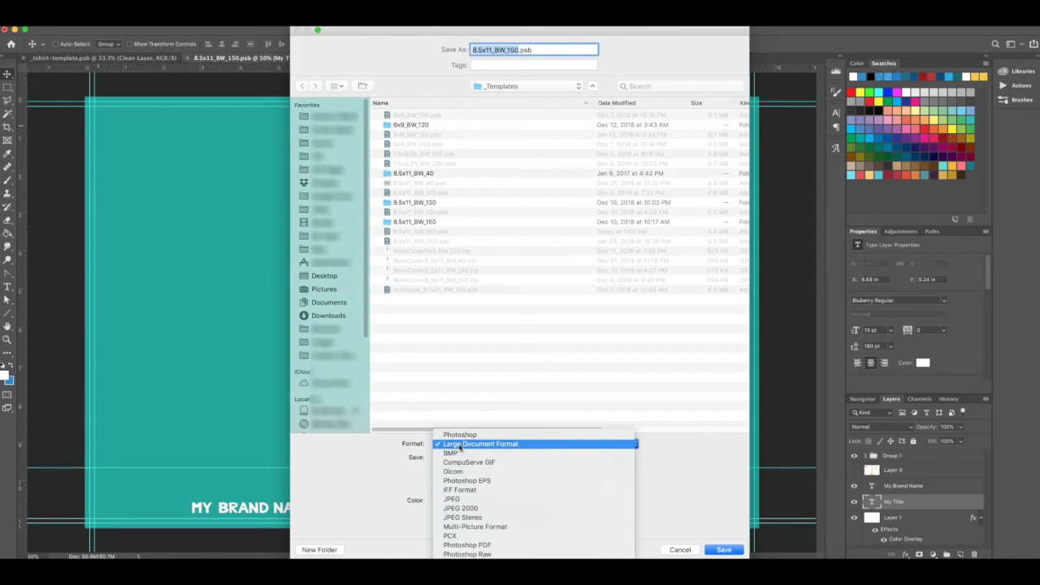
left_click(465, 544)
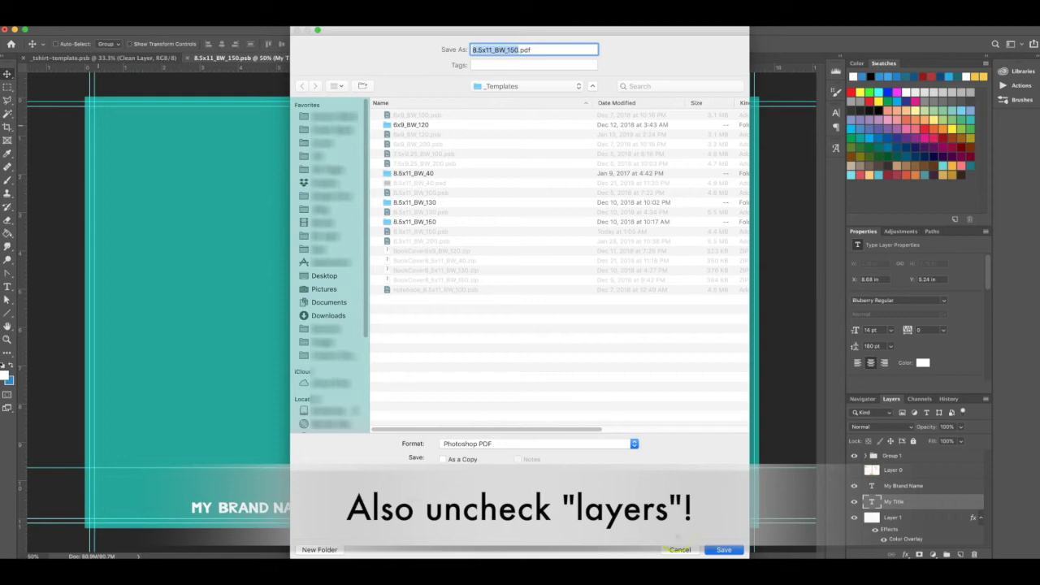
left_click(720, 550)
left_click(719, 551)
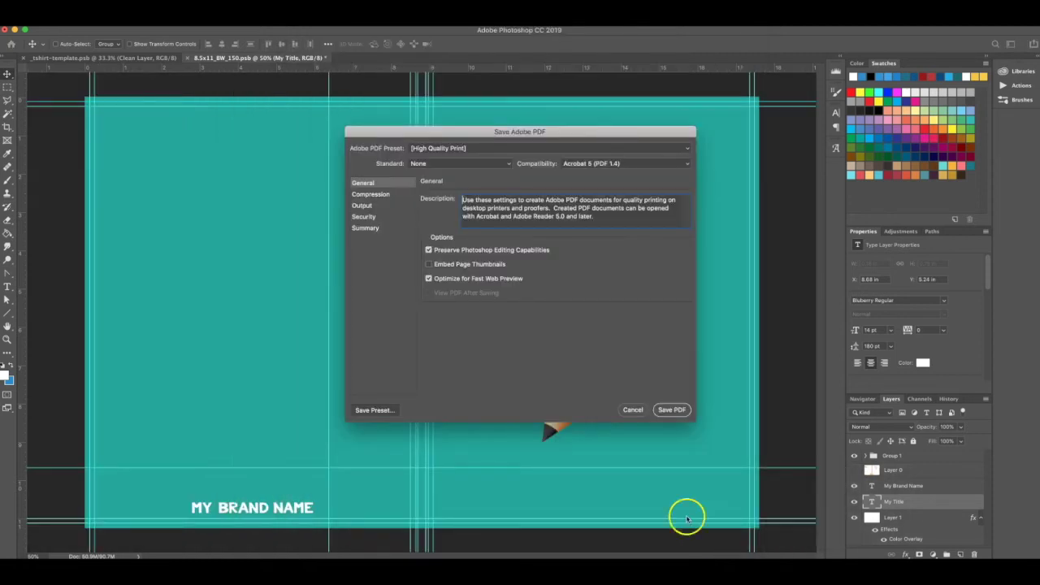
Step: Turn off Preserve Photoshop Editing Capabilities and Optimize for Fast Web Preview, then write the PDF
left_click(428, 250)
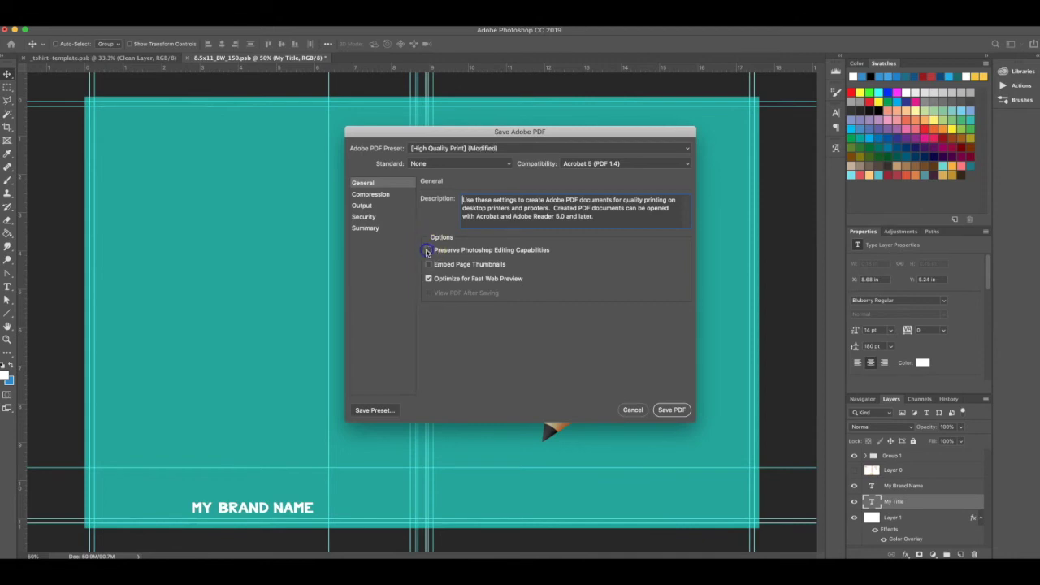
left_click(428, 279)
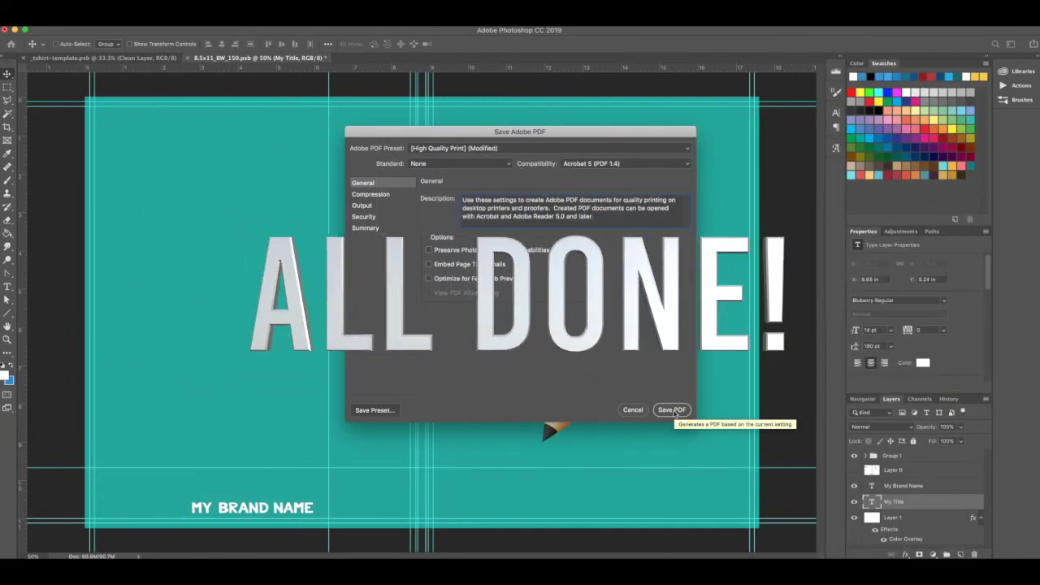
left_click(672, 411)
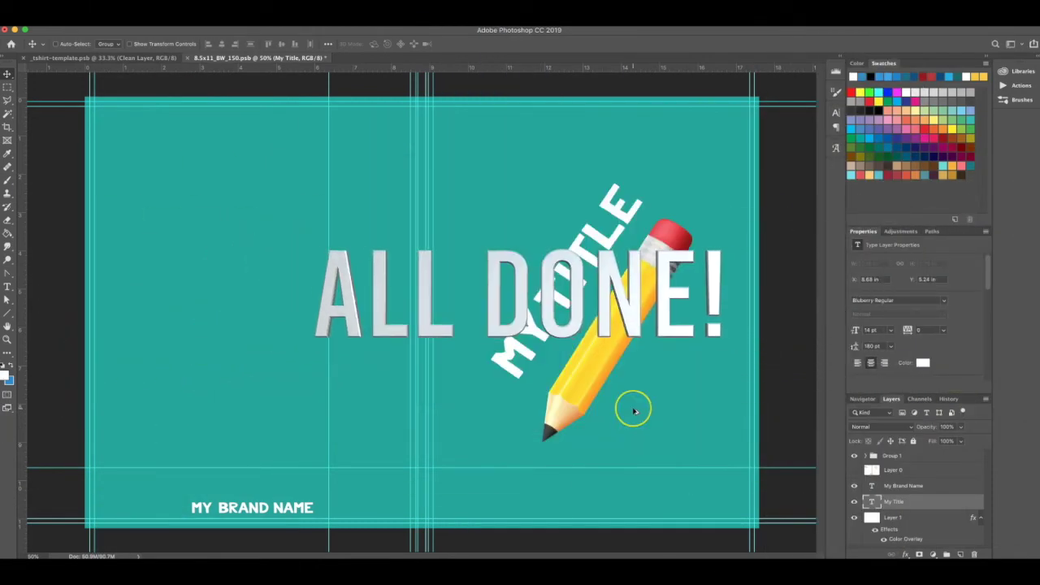